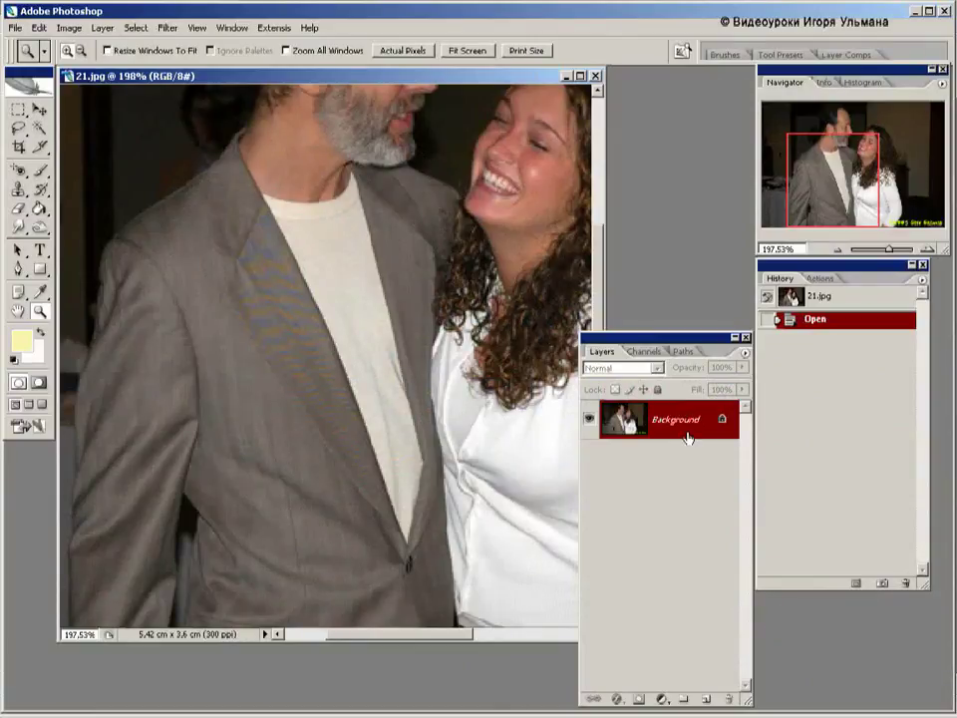
Step: Examine the Red, Green and Blue channels individually for the moiré pattern on the jacket, and return to the composite layer view
{"action": "left_click", "coordinate": [646, 352]}
{"action": "left_click", "coordinate": [650, 394]}
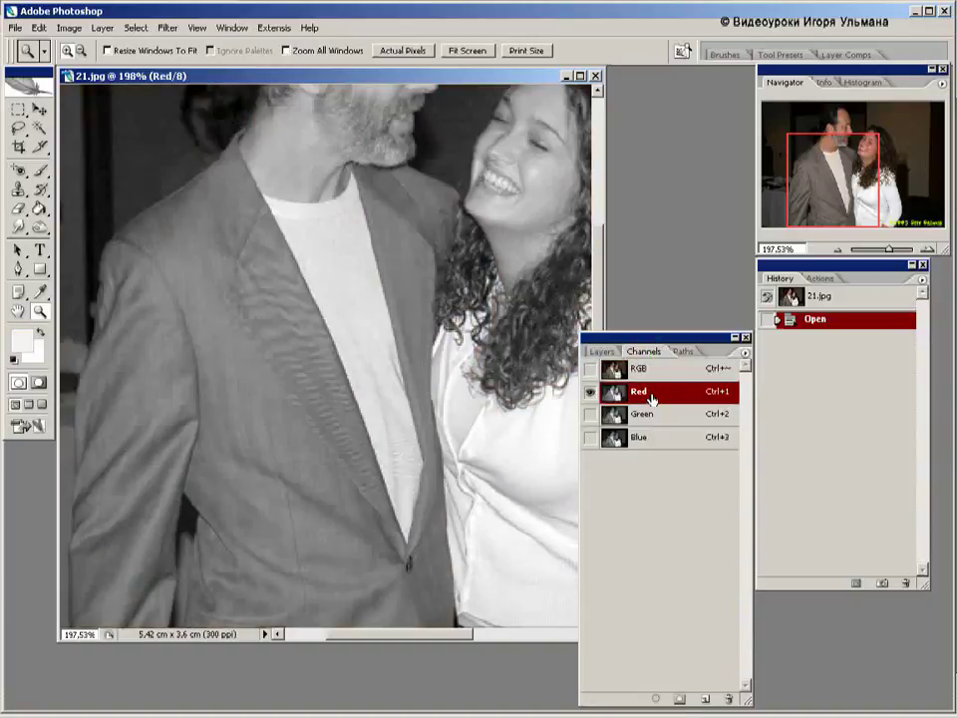
{"action": "left_click", "coordinate": [652, 415]}
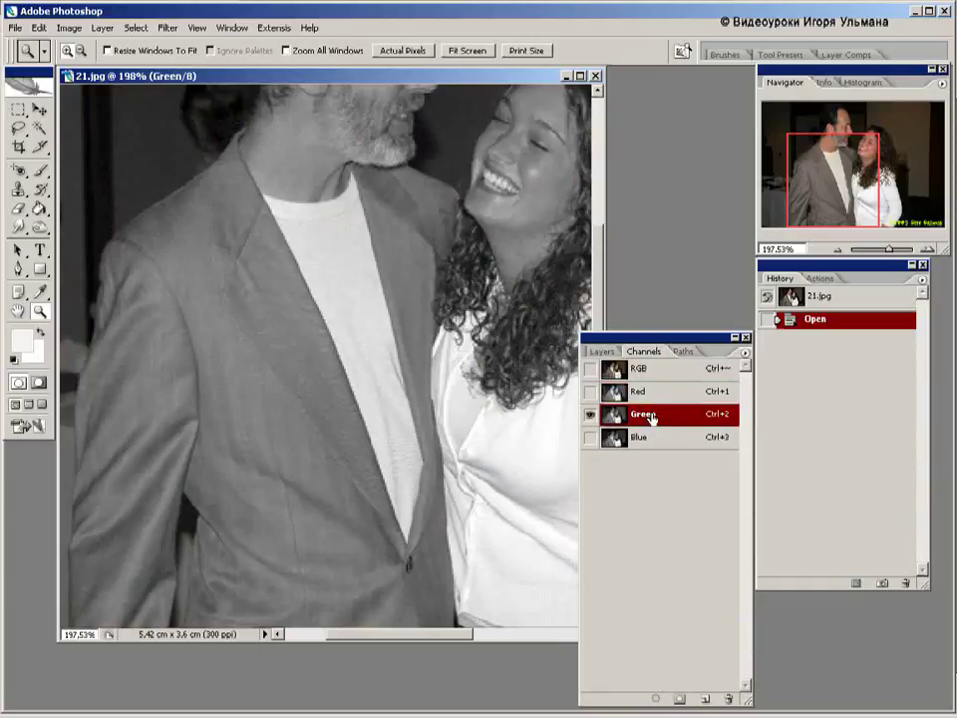
{"action": "left_click", "coordinate": [652, 439]}
{"action": "left_click", "coordinate": [653, 416]}
{"action": "left_click", "coordinate": [652, 369]}
{"action": "left_click", "coordinate": [601, 353]}
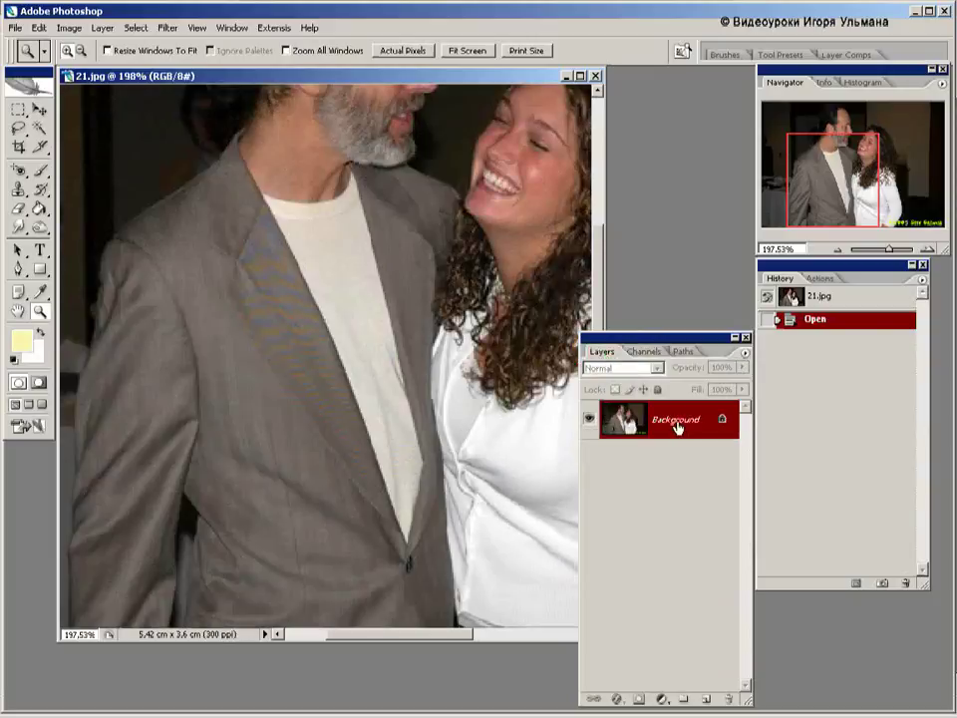
Step: Duplicate the Background layer and add a Channel Mixer adjustment layer clipped to the copy
{"action": "left_click_drag", "start_coordinate": [676, 426], "coordinate": [707, 700]}
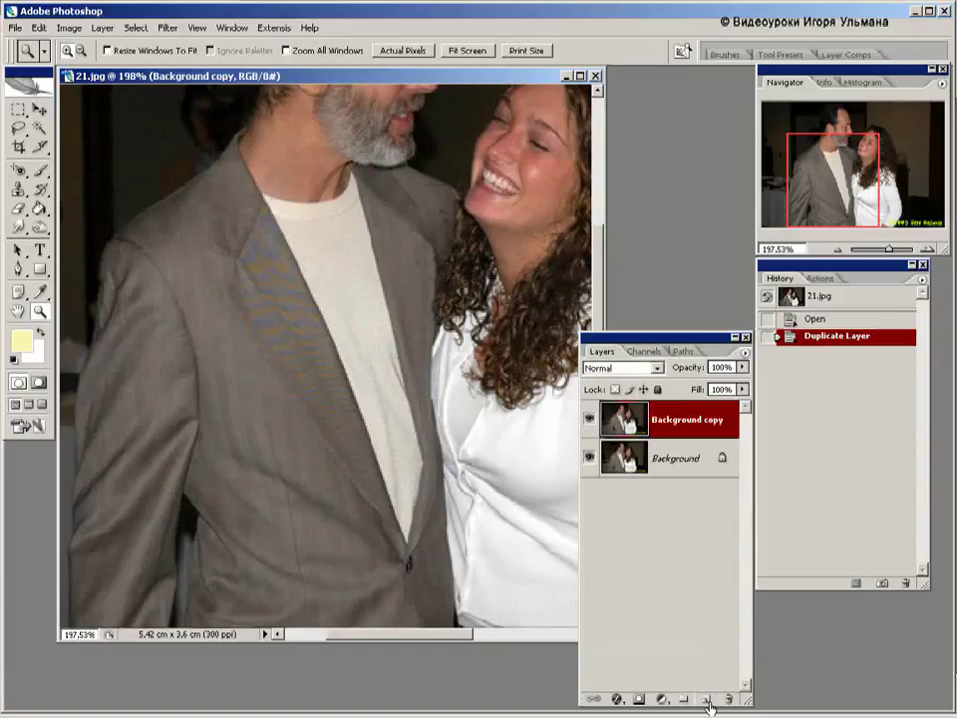
{"action": "left_click", "coordinate": [103, 28]}
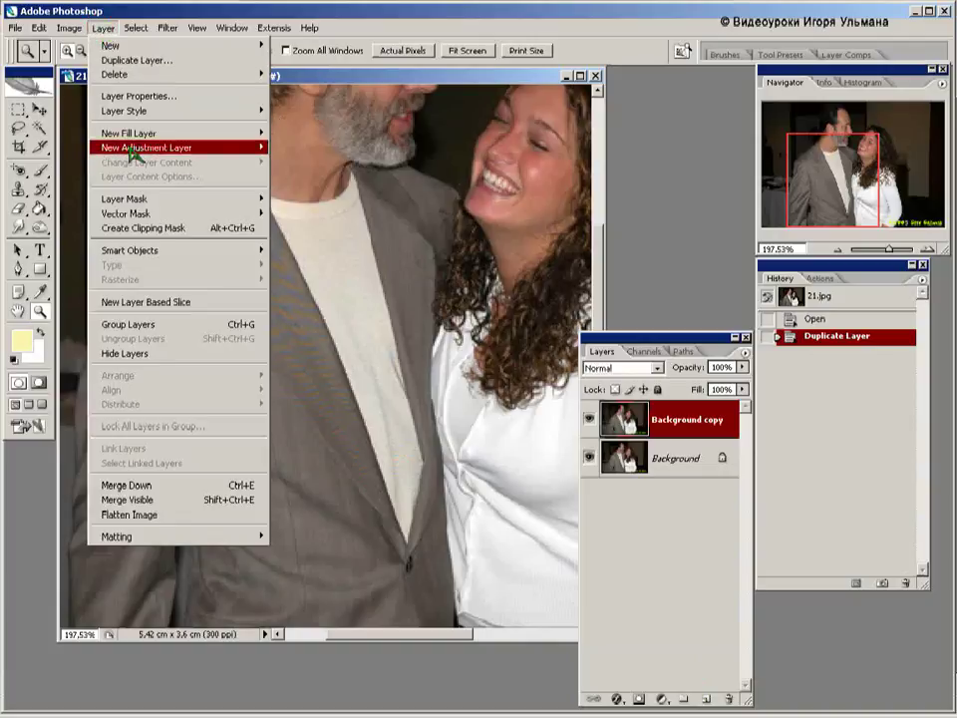
{"action": "mouse_move", "coordinate": [164, 147]}
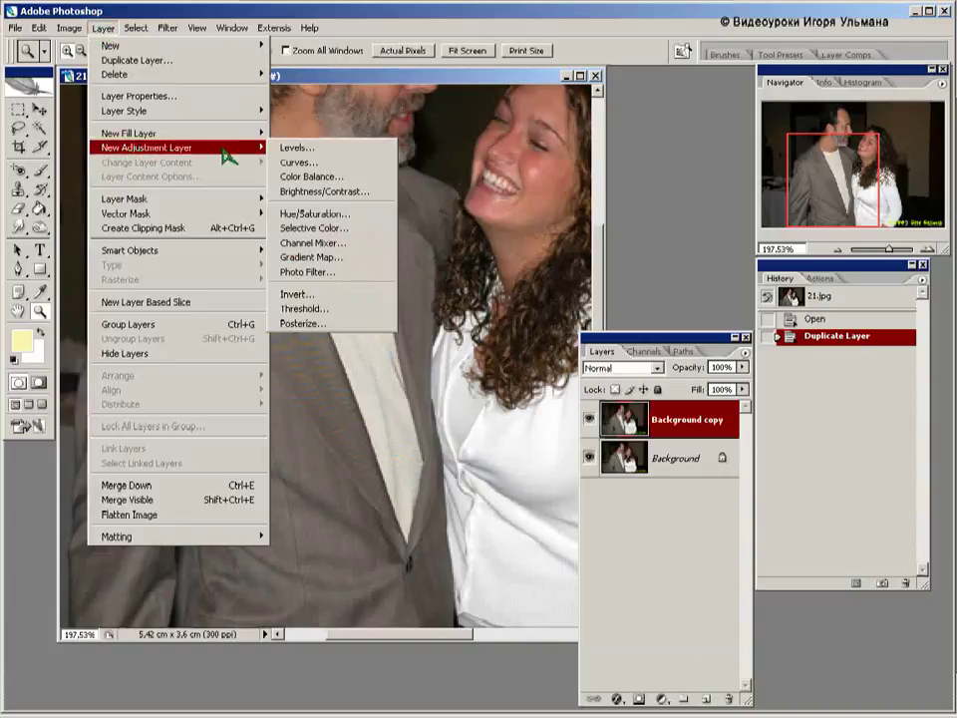
{"action": "left_click", "coordinate": [313, 244]}
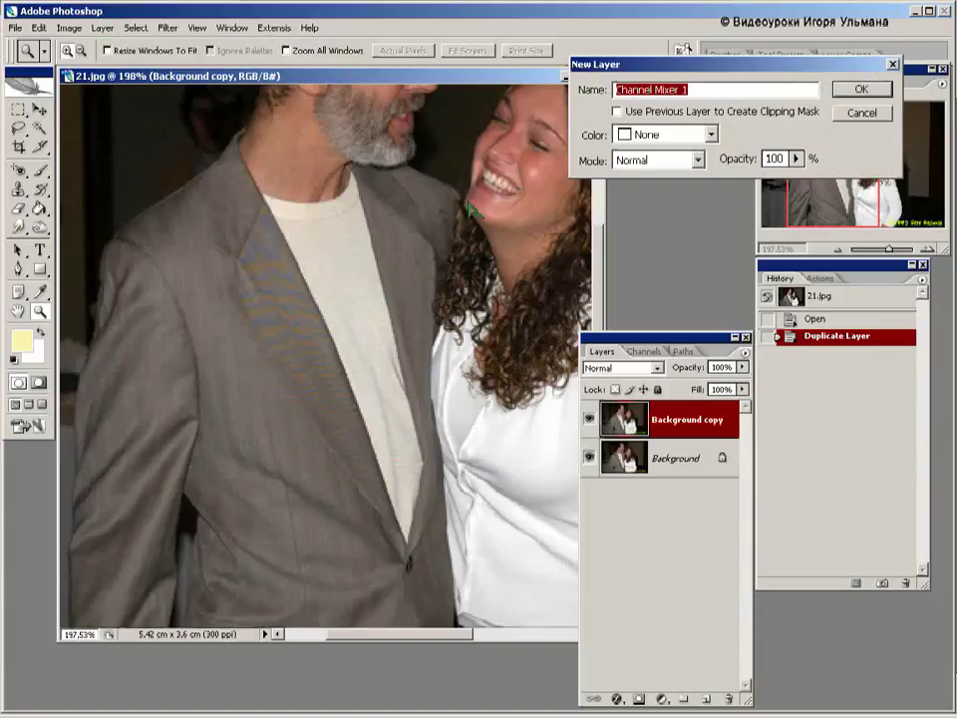
{"action": "left_click", "coordinate": [616, 110]}
{"action": "left_click", "coordinate": [863, 90]}
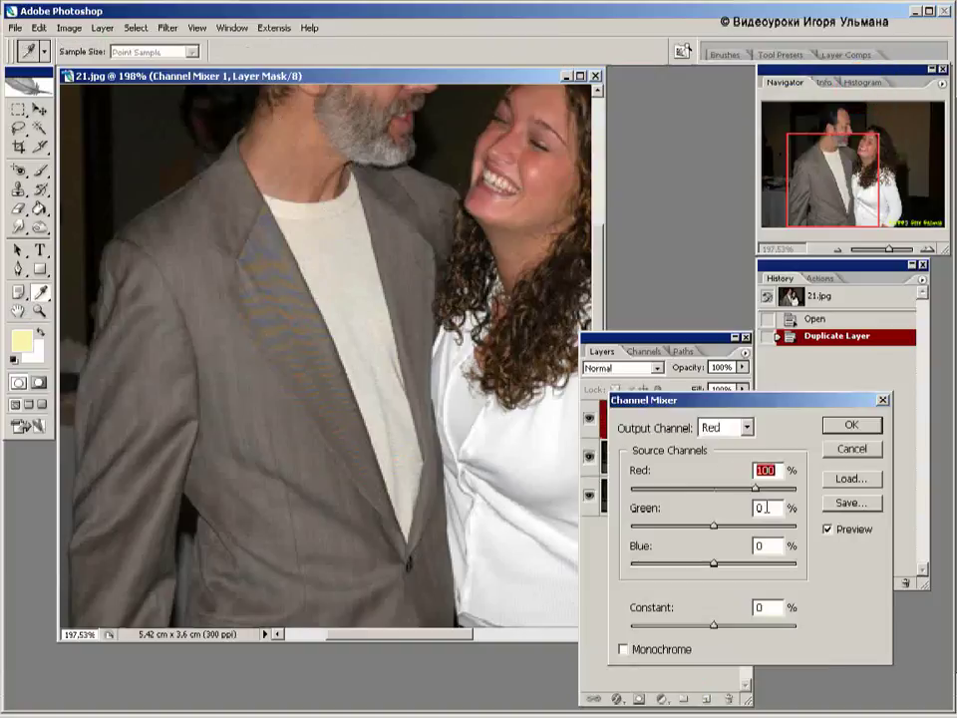
Step: Set the Channel Mixer to Red 0%, Green 100% and Monochrome, and apply it
{"action": "type", "text": "0"}
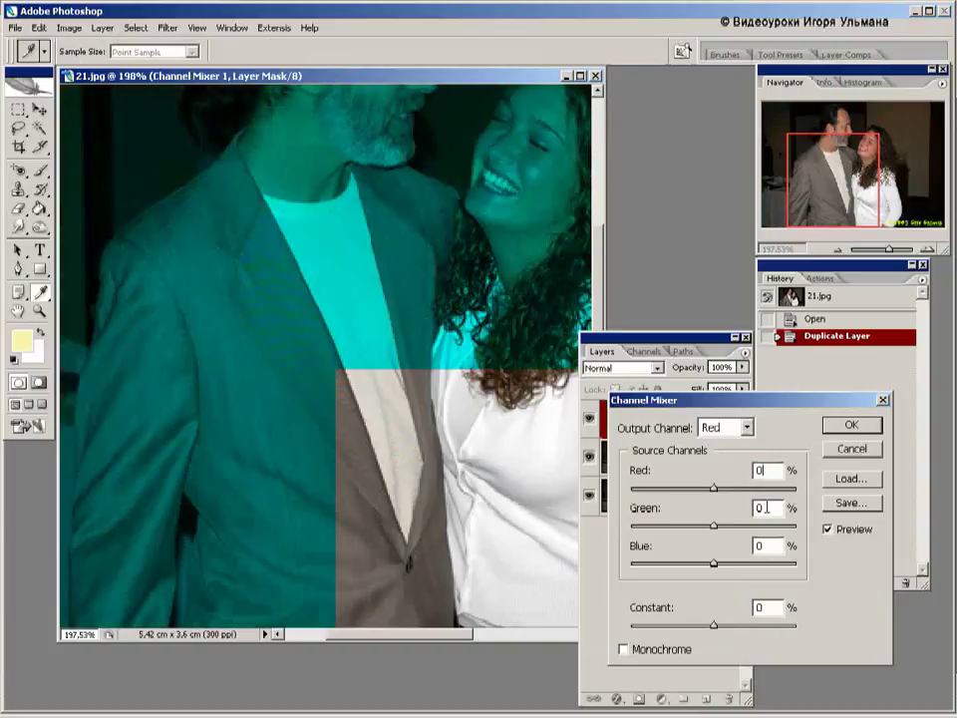
{"action": "left_click_drag", "start_coordinate": [769, 507], "coordinate": [748, 509]}
{"action": "type", "text": "100"}
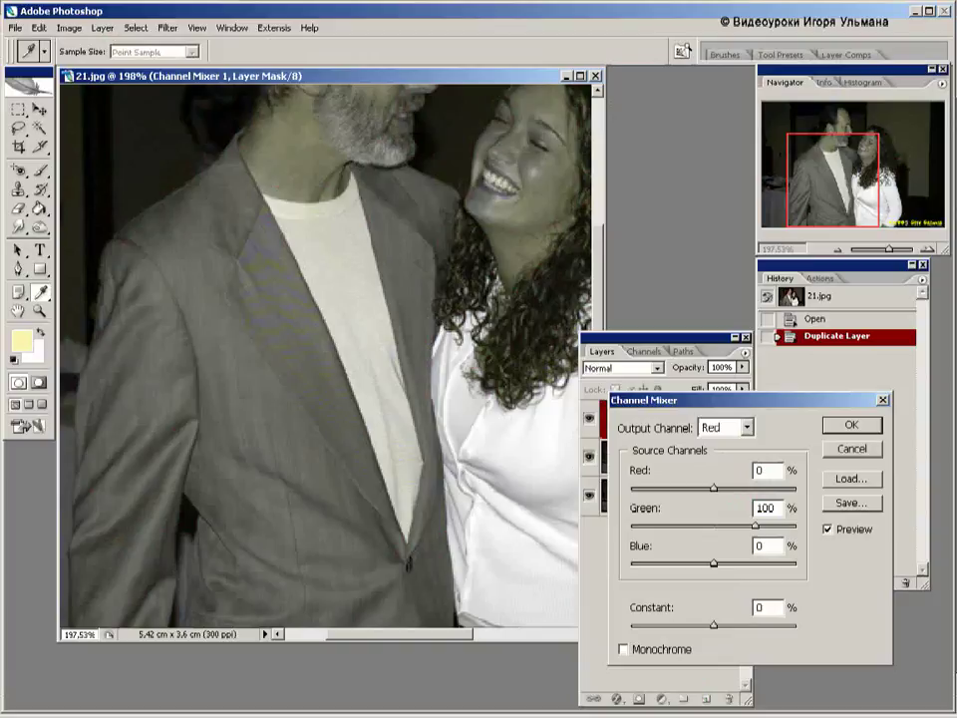
{"action": "left_click", "coordinate": [623, 650]}
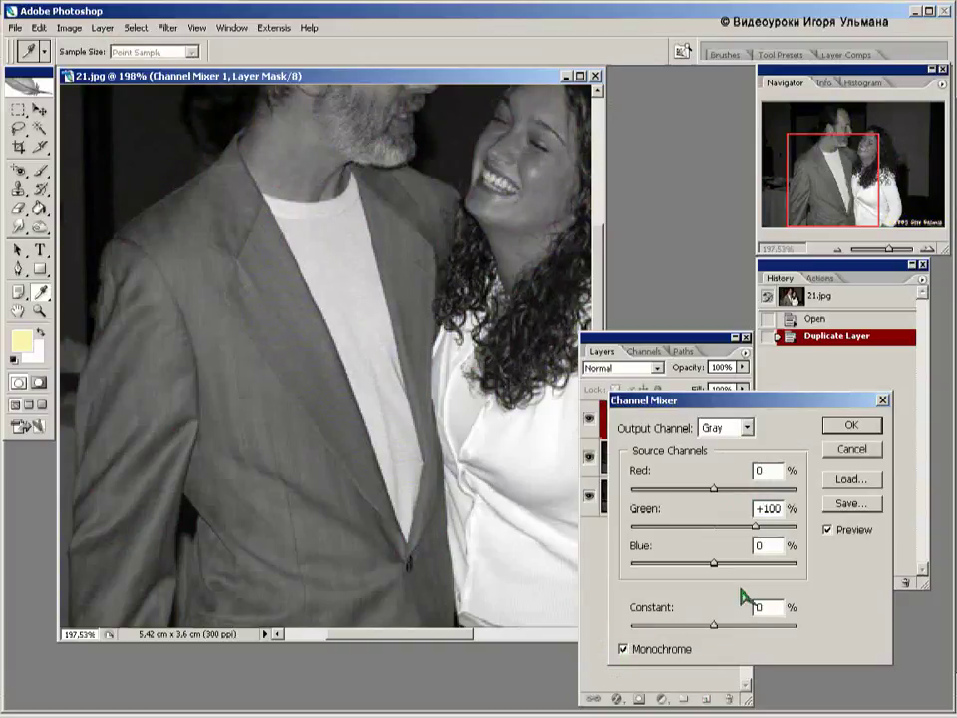
{"action": "left_click", "coordinate": [851, 425]}
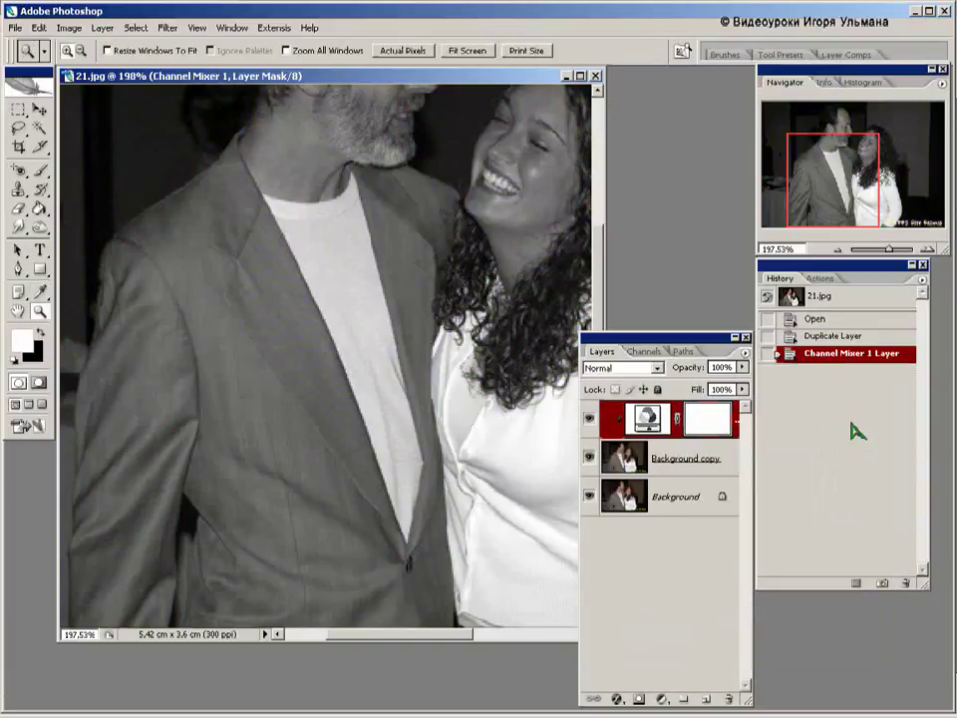
Step: Duplicate the Background layer again and move the new copy to the top of the layer stack
{"action": "left_click", "coordinate": [682, 498]}
{"action": "left_click_drag", "start_coordinate": [682, 498], "coordinate": [705, 697]}
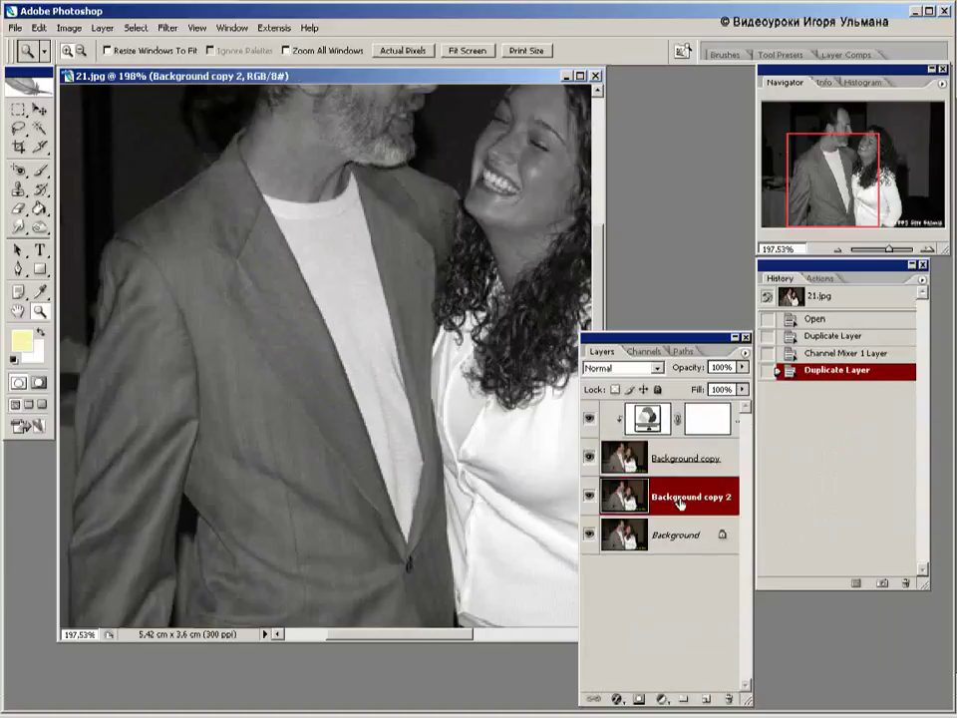
{"action": "left_click_drag", "start_coordinate": [641, 495], "coordinate": [676, 417]}
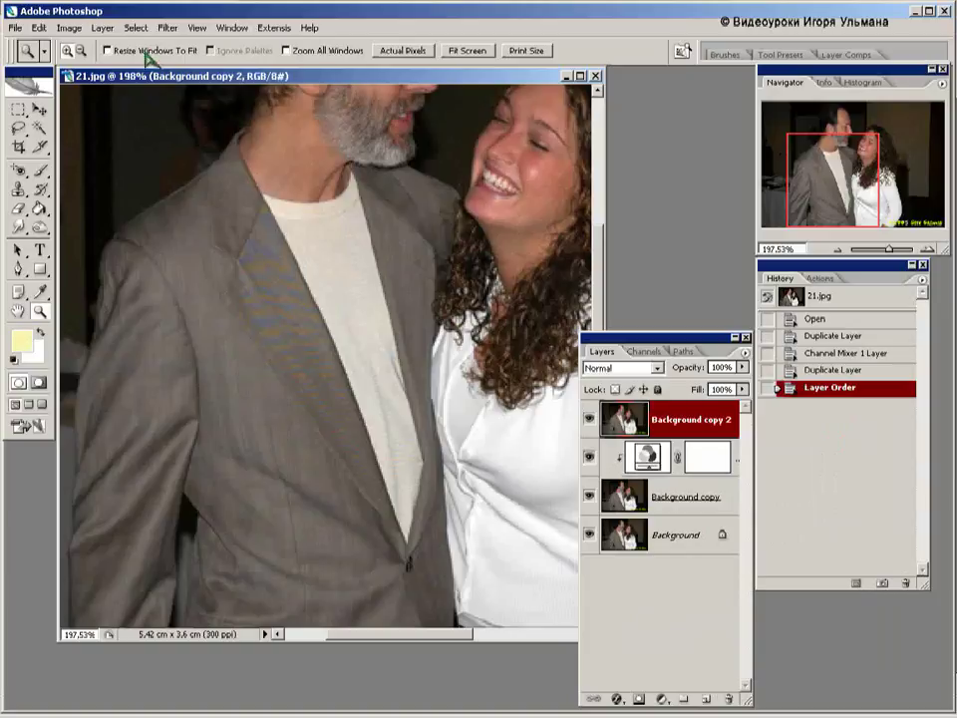
Step: Add a second Channel Mixer adjustment layer clipped to Background copy 2
{"action": "left_click", "coordinate": [98, 28]}
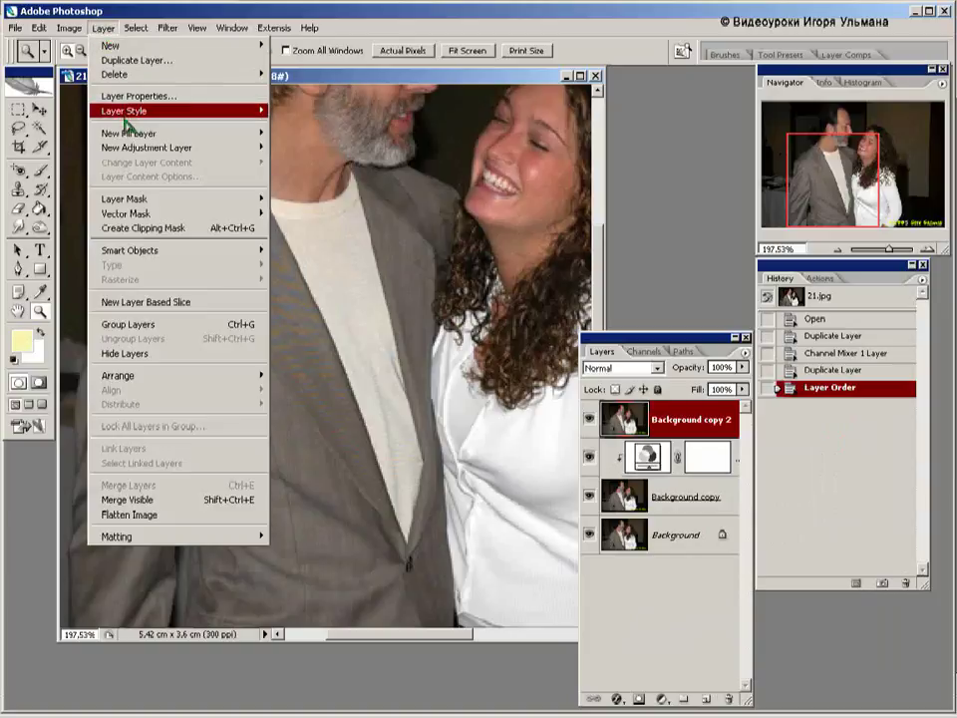
{"action": "mouse_move", "coordinate": [219, 154]}
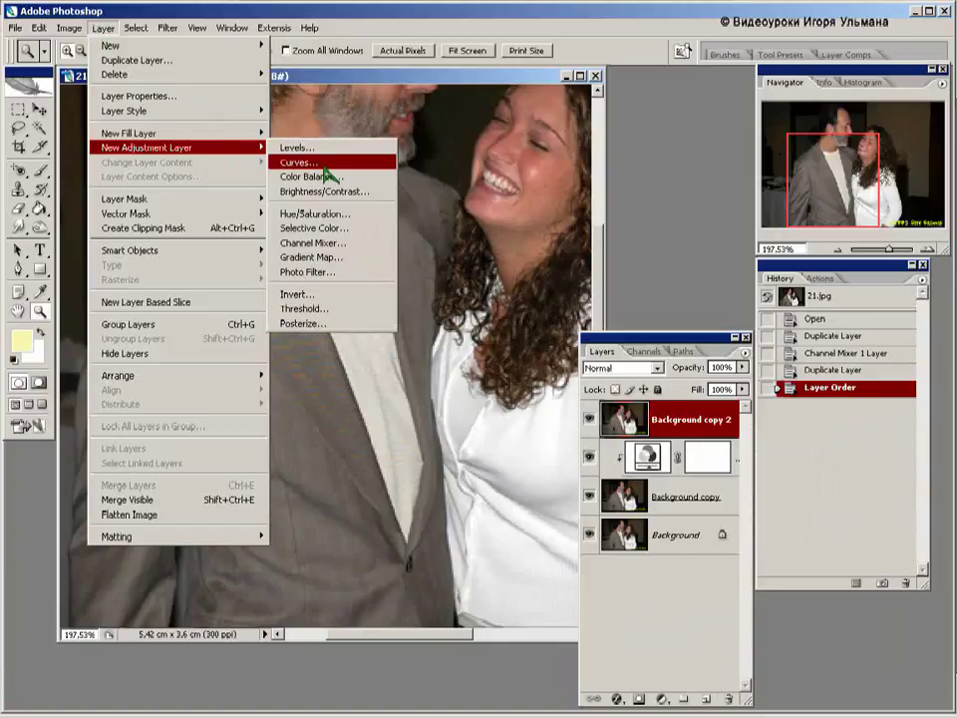
{"action": "left_click", "coordinate": [316, 244]}
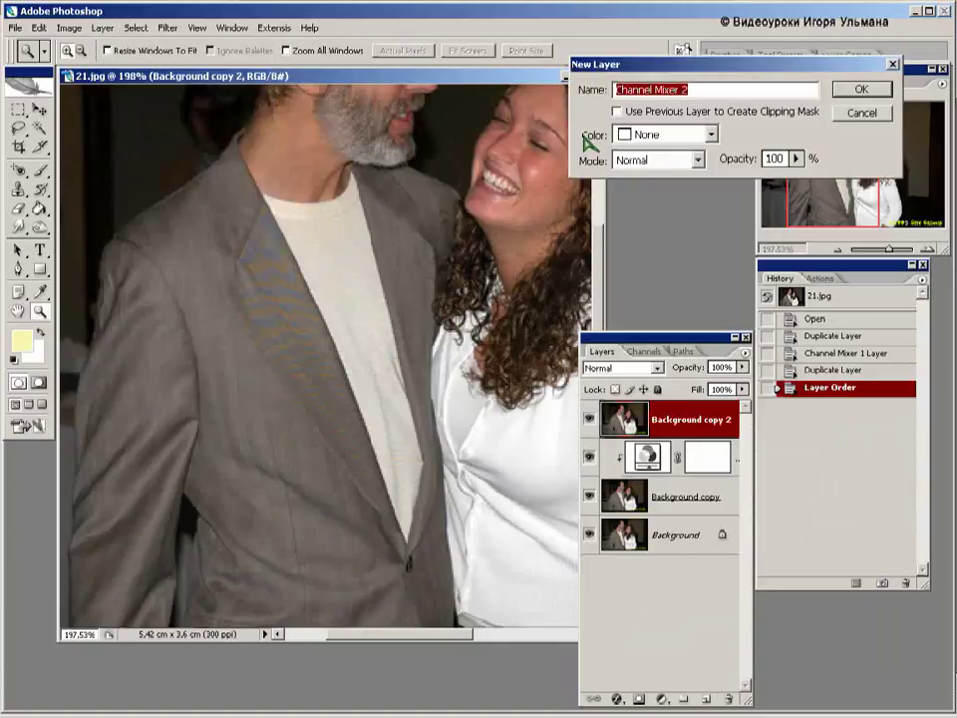
{"action": "left_click", "coordinate": [662, 108]}
{"action": "left_click", "coordinate": [857, 89]}
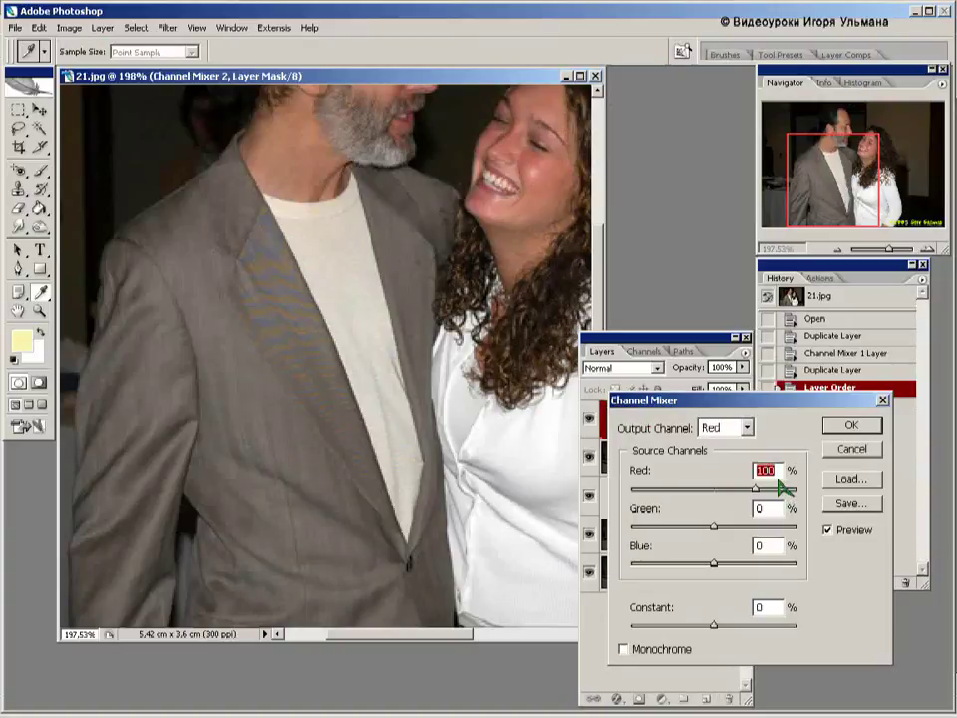
Step: Set the second Channel Mixer to Red 50%, Green 100%, Blue -50% and Monochrome, and apply it
{"action": "type", "text": "50"}
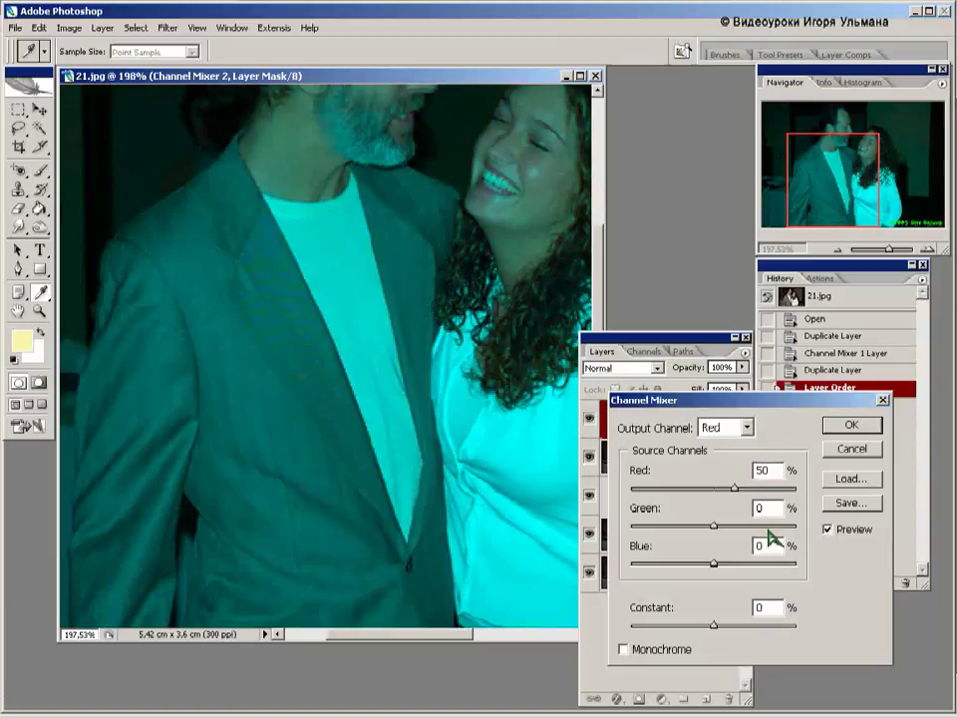
{"action": "key", "text": "Tab"}
{"action": "type", "text": "100"}
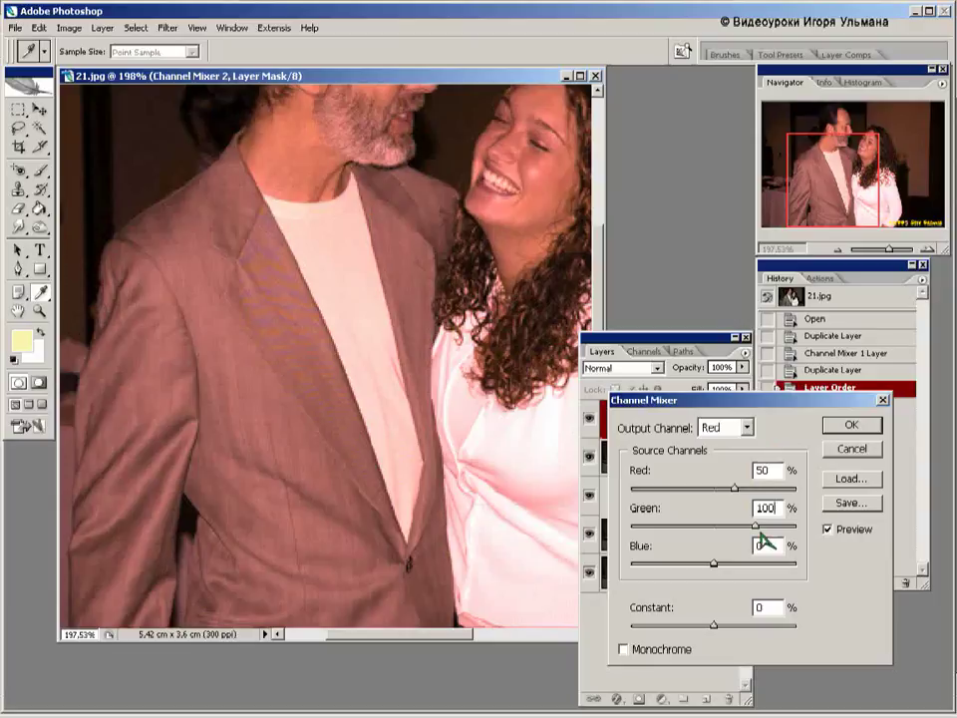
{"action": "key", "text": "Tab"}
{"action": "type", "text": "-50"}
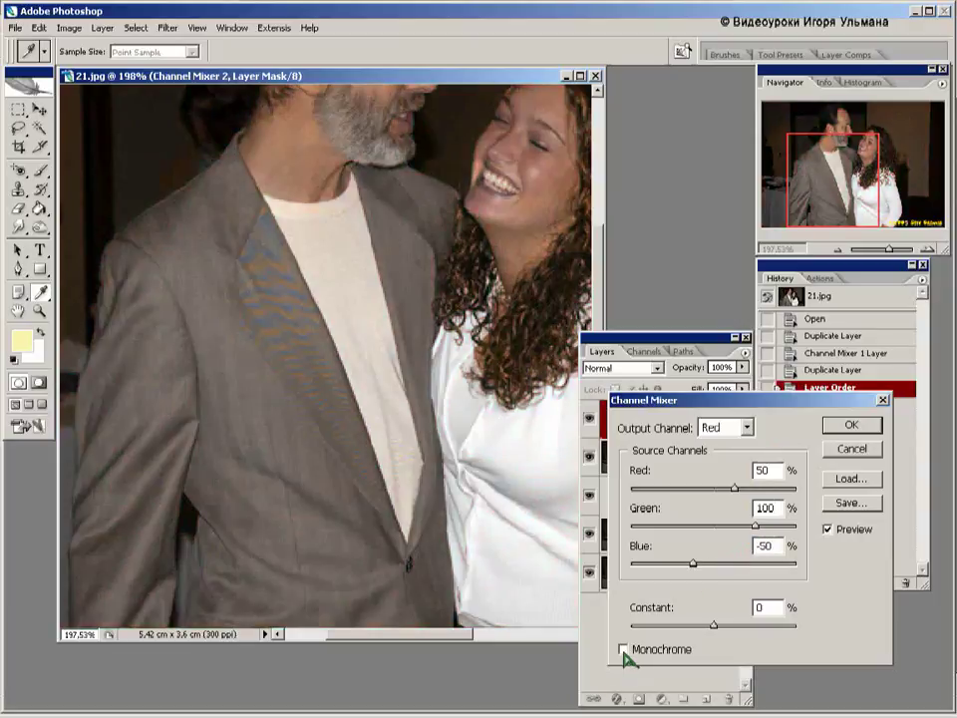
{"action": "left_click", "coordinate": [623, 649]}
{"action": "left_click", "coordinate": [851, 425]}
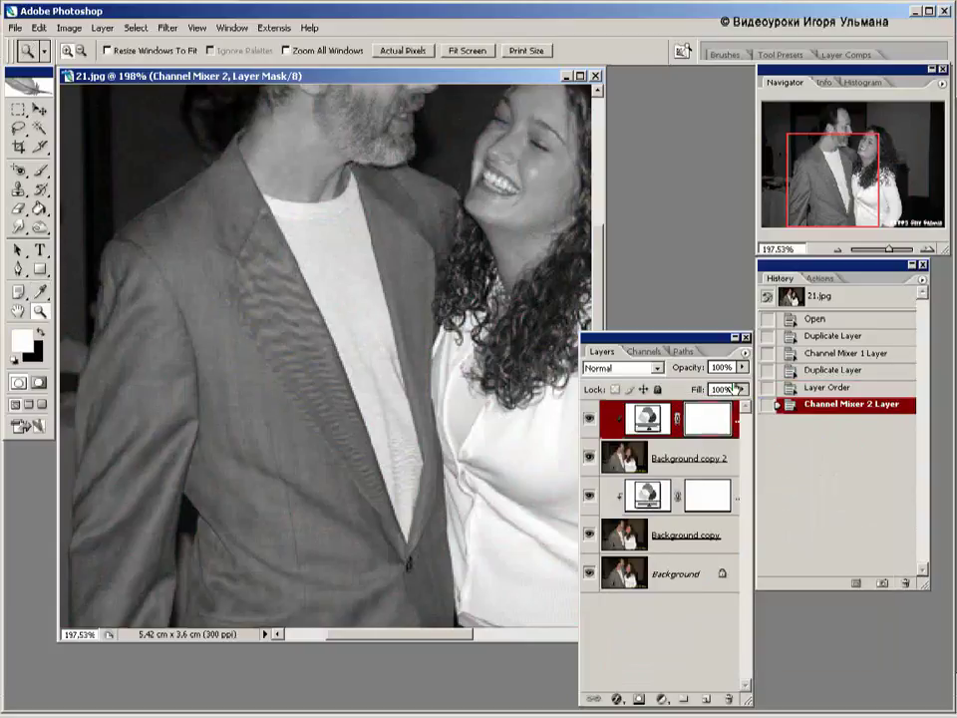
Step: Try different opacities for the Background copy 2 layer, settling on 52%
{"action": "left_click", "coordinate": [690, 460]}
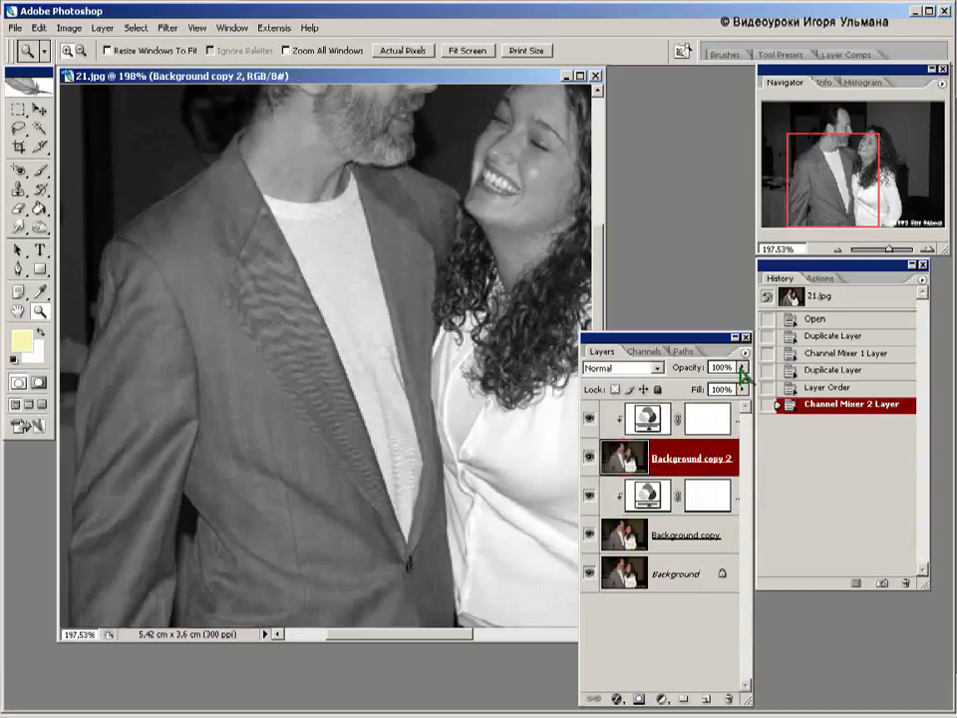
{"action": "left_click", "coordinate": [741, 368]}
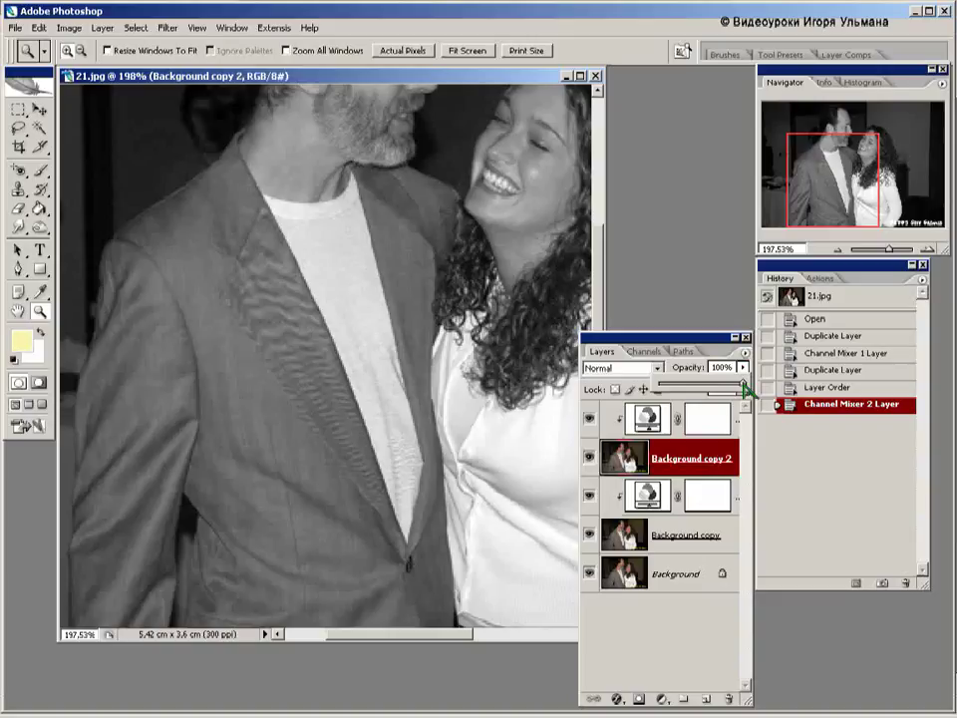
{"action": "left_click_drag", "start_coordinate": [744, 389], "coordinate": [678, 389]}
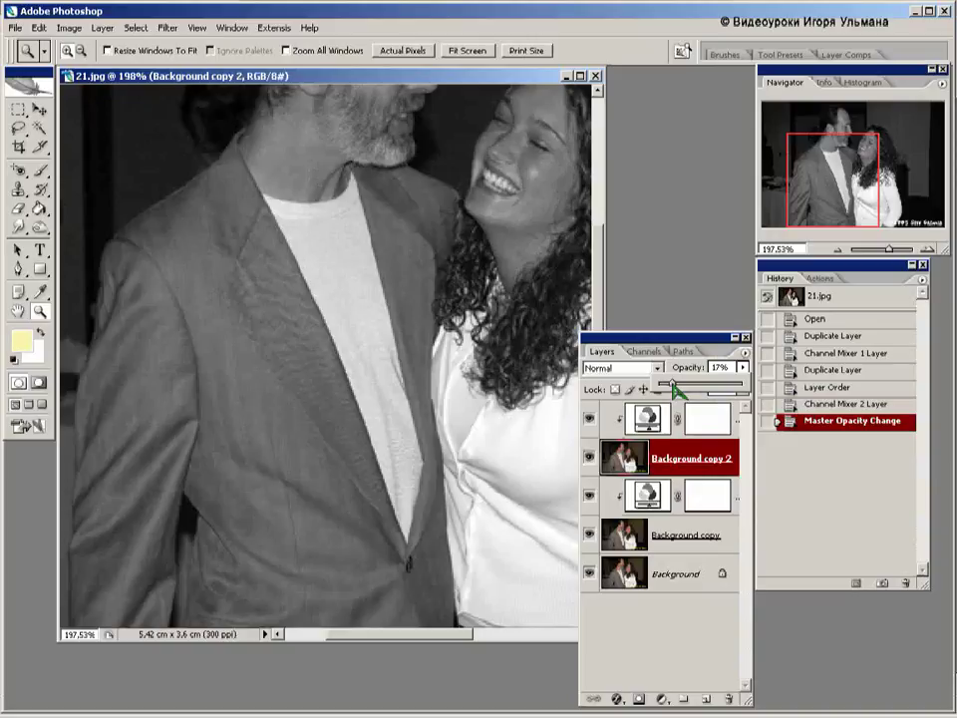
{"action": "left_click_drag", "start_coordinate": [674, 388], "coordinate": [659, 388]}
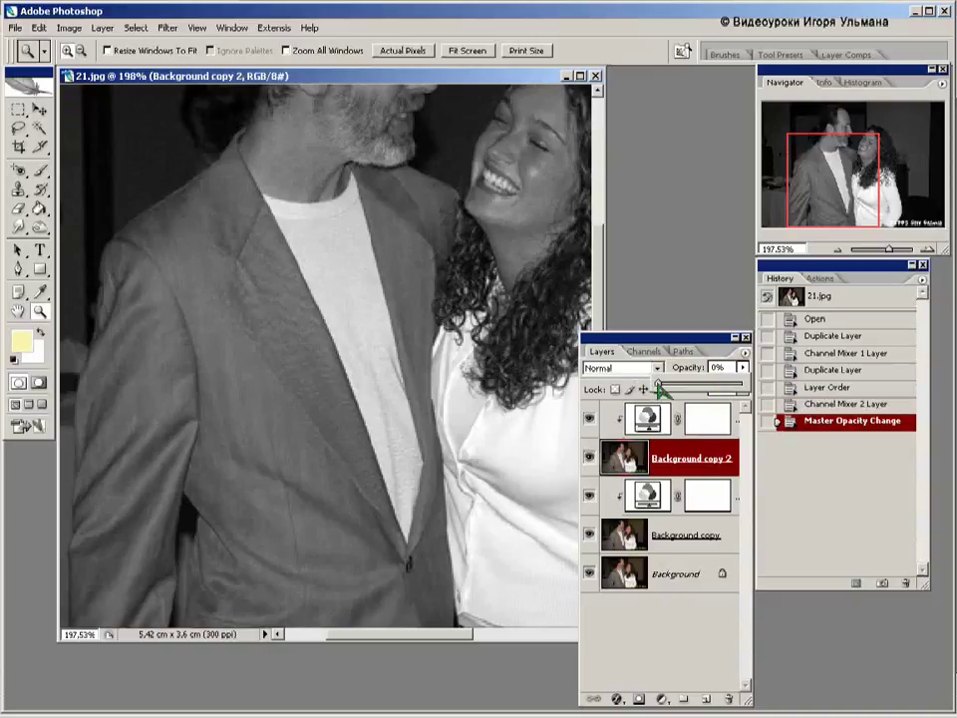
{"action": "left_click_drag", "start_coordinate": [659, 386], "coordinate": [704, 388]}
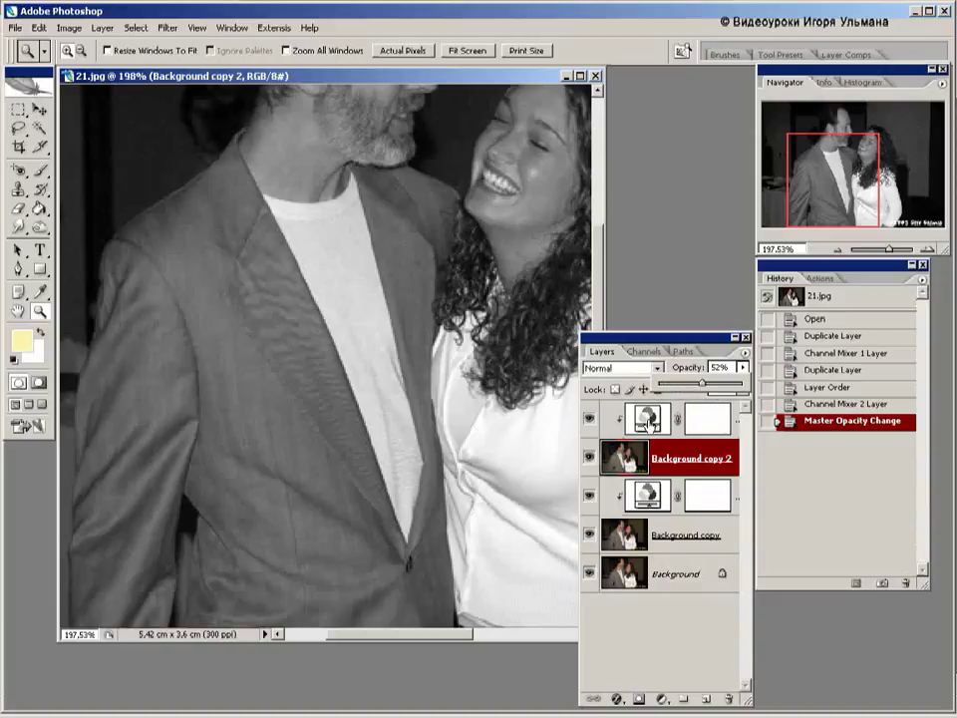
Step: Change the upper Channel Mixer layer's source channels to Red -50% and Blue +50%, and apply the change
{"action": "left_click", "coordinate": [648, 424]}
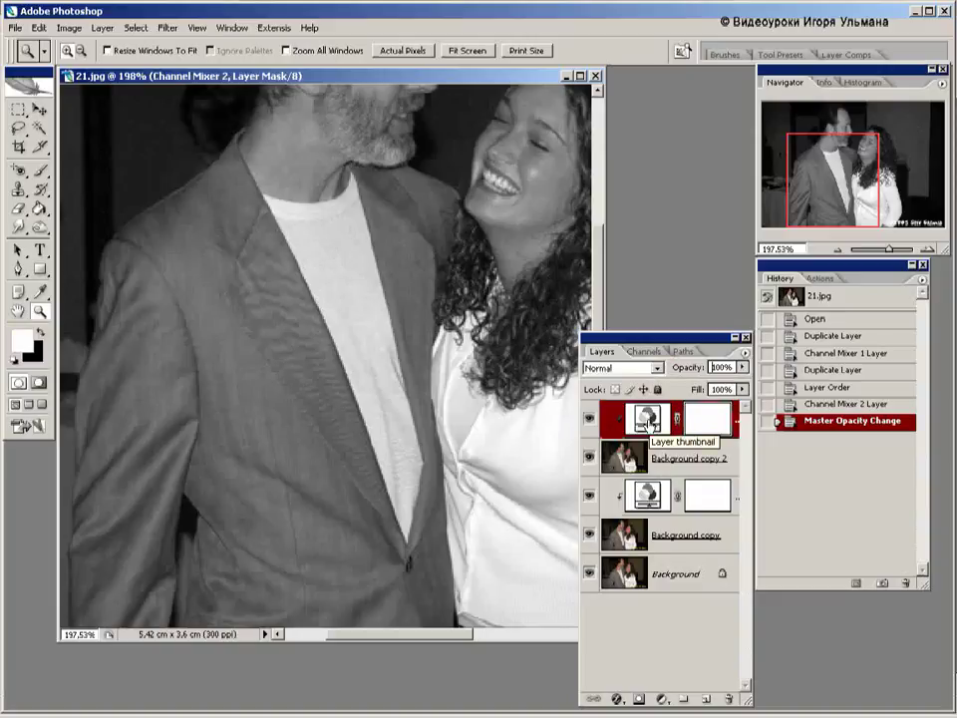
{"action": "double_click", "coordinate": [649, 423]}
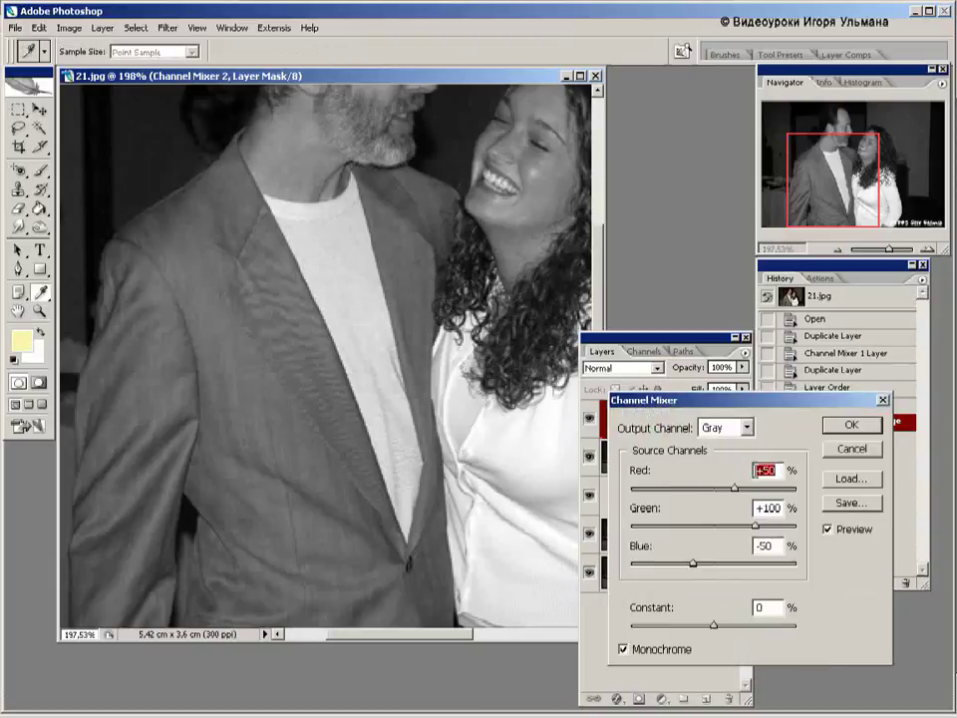
{"action": "left_click", "coordinate": [756, 471]}
{"action": "type", "text": "-"}
{"action": "left_click_drag", "start_coordinate": [754, 547], "coordinate": [762, 547]}
{"action": "type", "text": "-"}
{"action": "type", "text": "+50"}
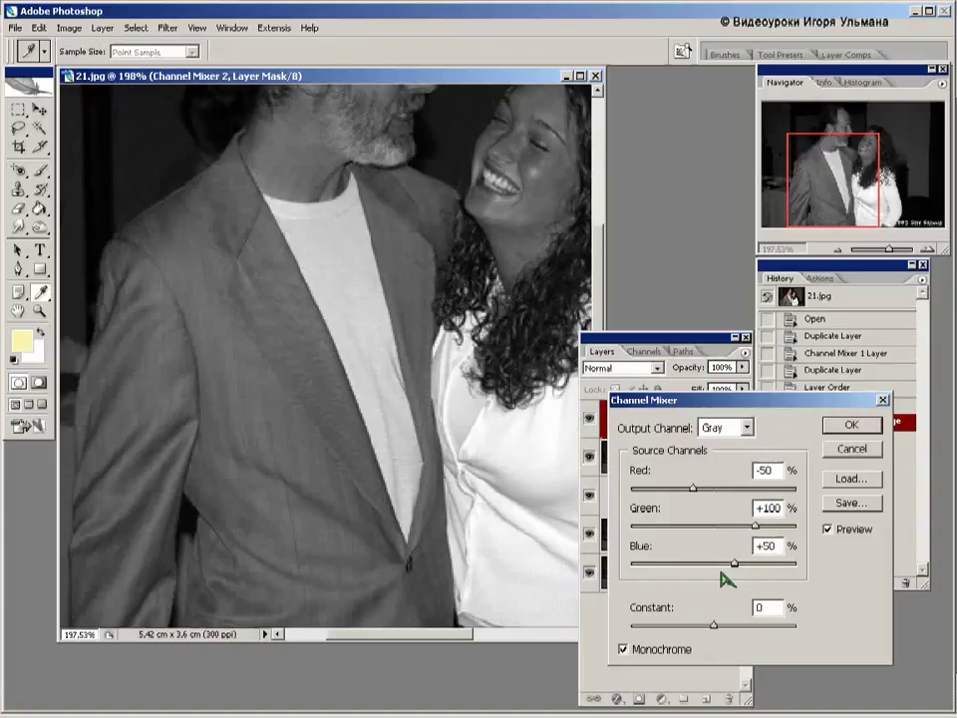
{"action": "left_click", "coordinate": [852, 424]}
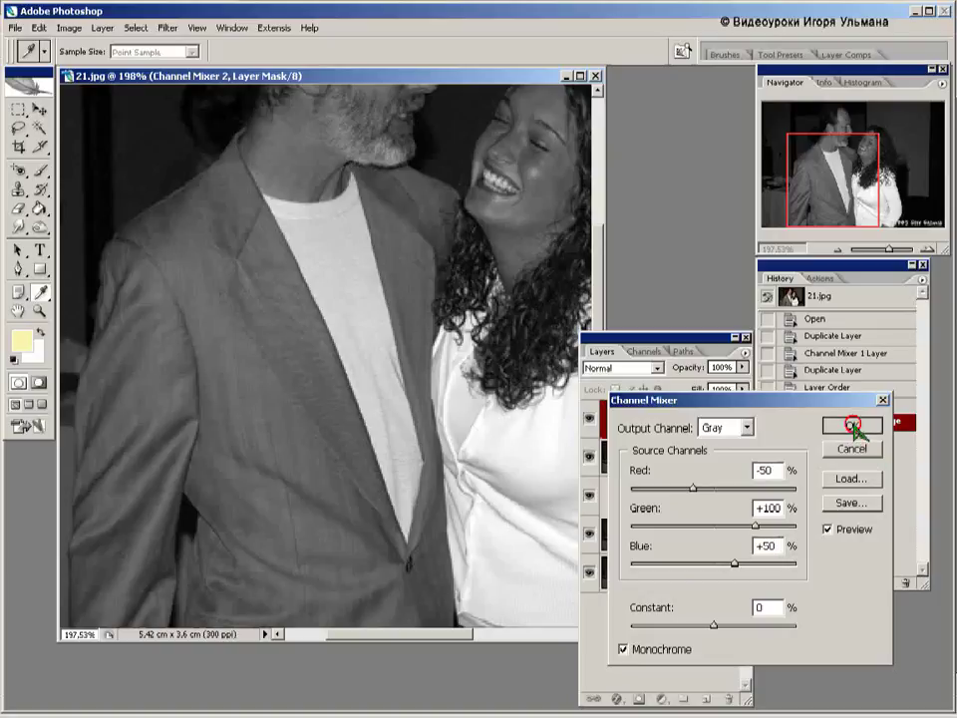
{"action": "key", "text": "z"}
{"action": "key", "text": "d"}
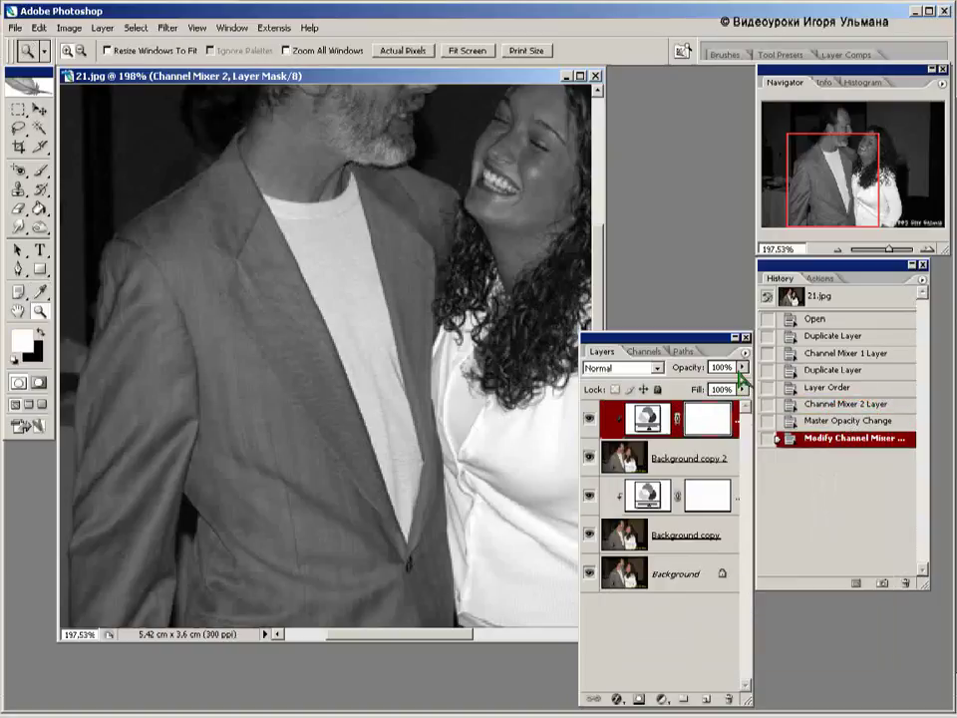
Step: Lower the opacity of the Background copy 2 layer to 31%
{"action": "left_click", "coordinate": [702, 455]}
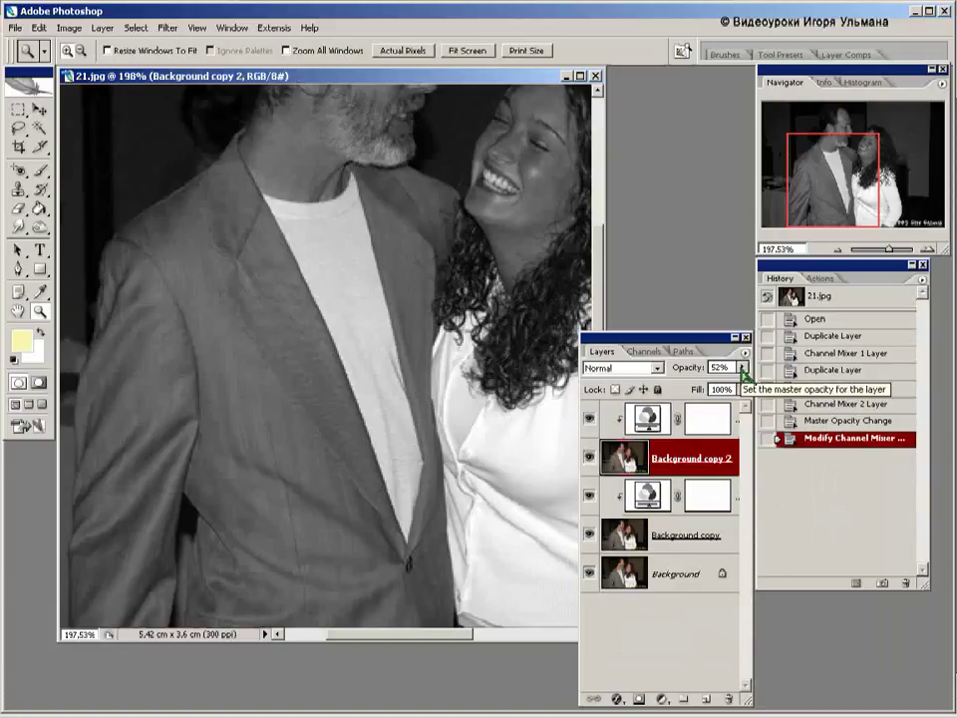
{"action": "left_click", "coordinate": [742, 368]}
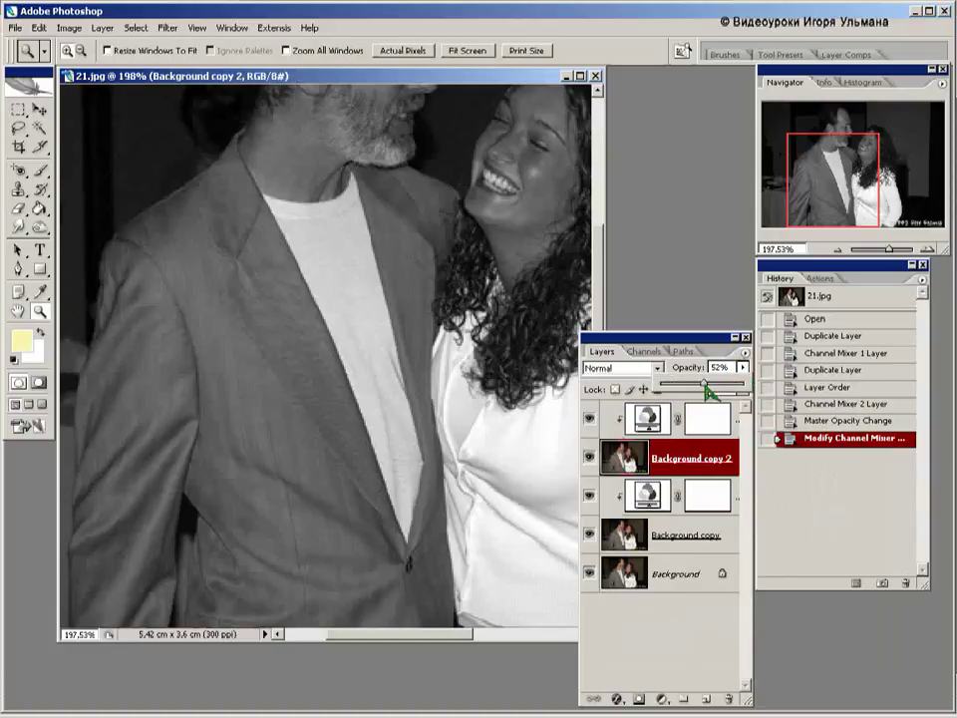
{"action": "left_click_drag", "start_coordinate": [706, 389], "coordinate": [692, 391]}
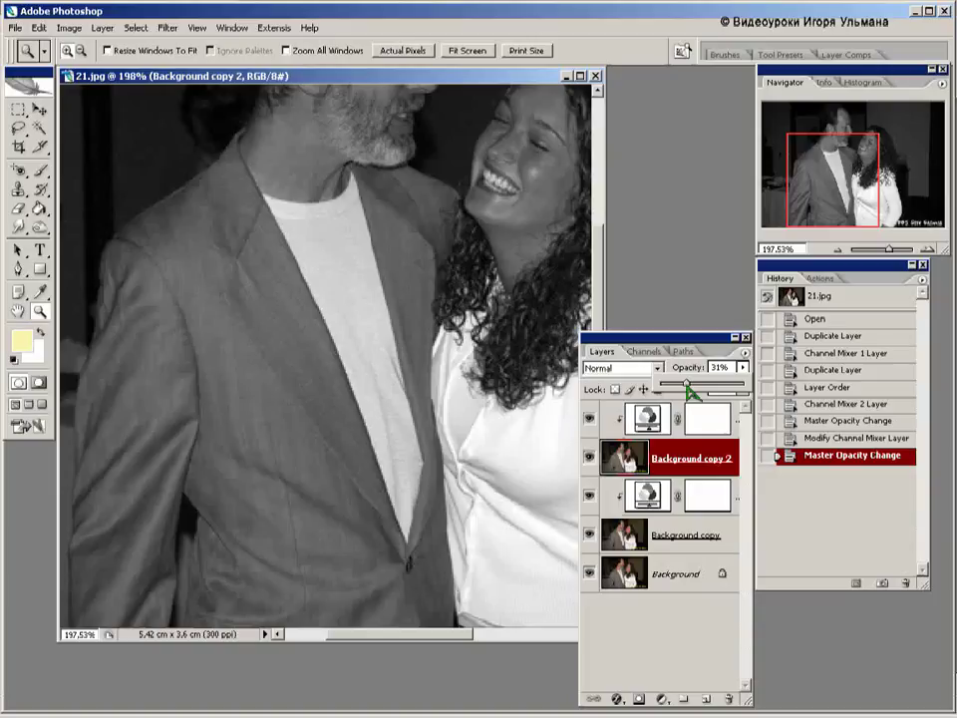
Step: Set the Background copy 2 layer's opacity to 27% and compare the jacket with that layer hidden and shown
{"action": "left_click_drag", "start_coordinate": [691, 389], "coordinate": [685, 388]}
{"action": "left_click", "coordinate": [588, 459]}
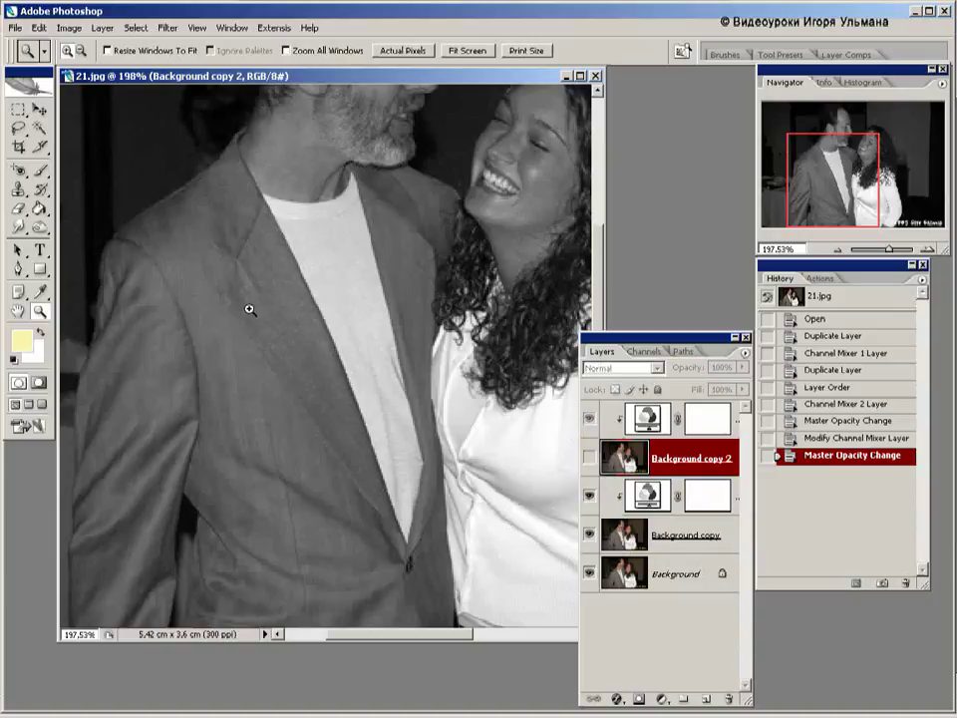
{"action": "left_click", "coordinate": [588, 459]}
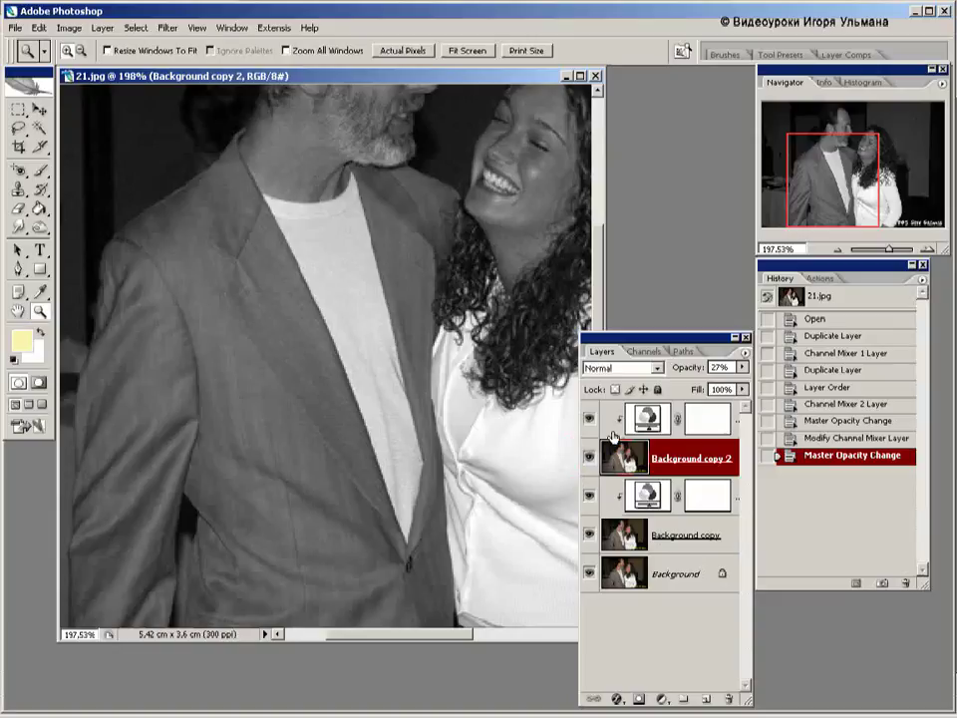
Step: Merge both Channel Mixer layers, Background copy 2 and Background copy into a single layer above Background
{"action": "left_click", "coordinate": [669, 423]}
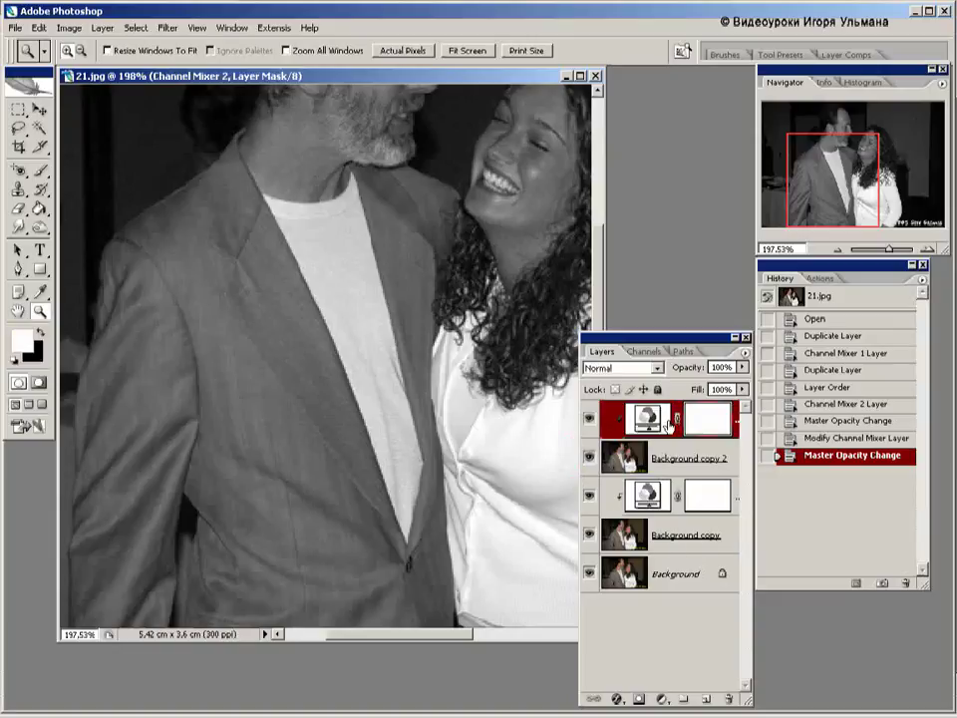
{"action": "left_click", "coordinate": [670, 538], "text": "shift"}
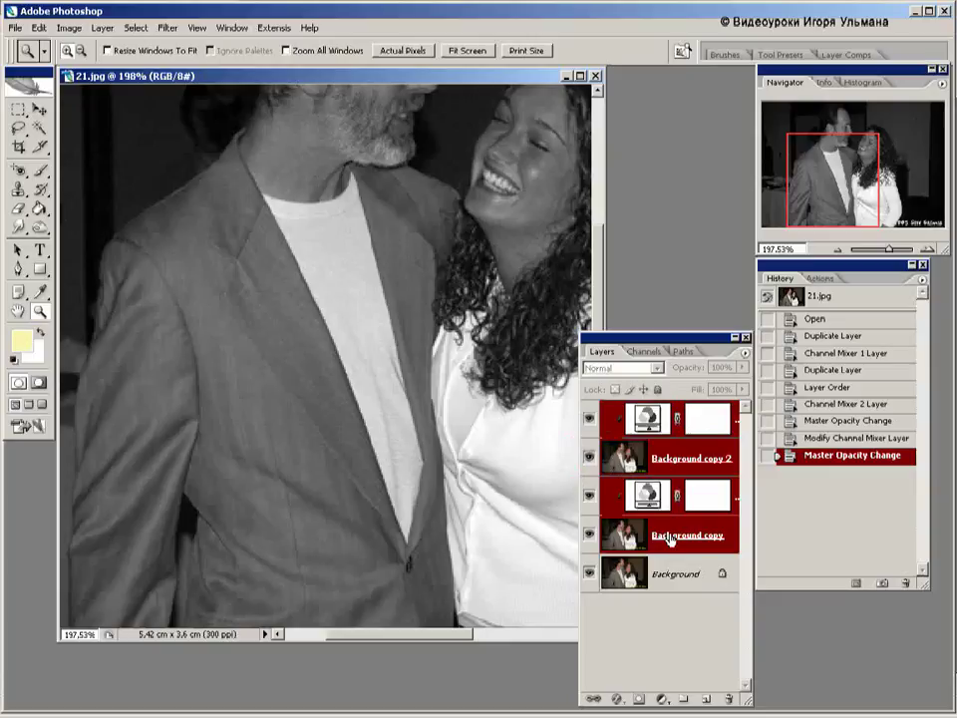
{"action": "key", "text": "ctrl+e"}
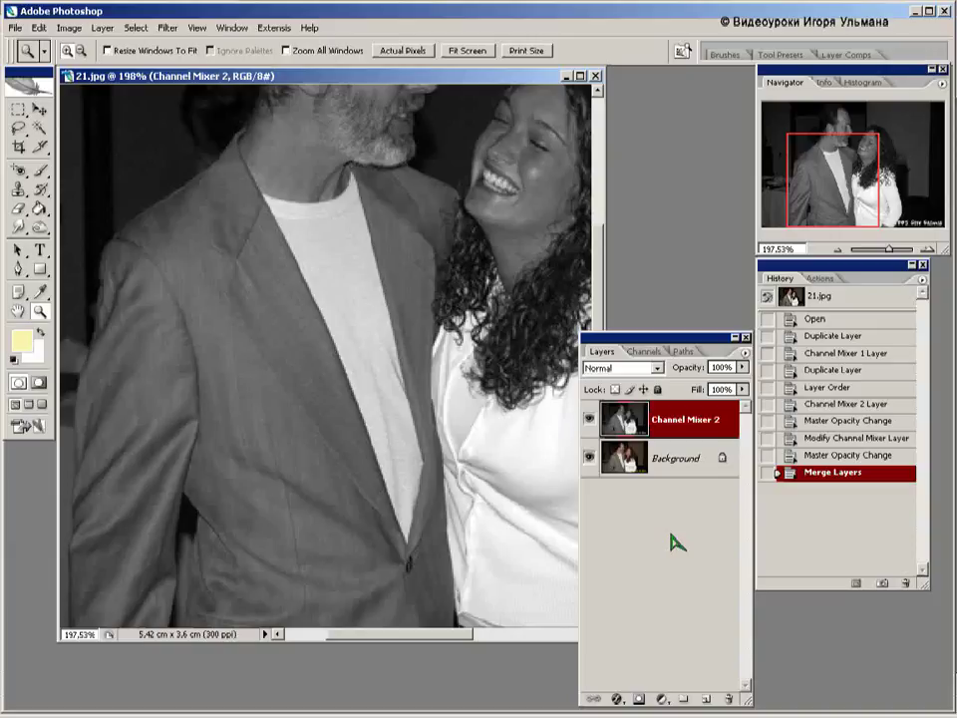
Step: Subtract the Background layer's RGB from the merged layer using Apply Image with Scale 2 and Offset 128, and set its blend mode to Linear Light
{"action": "left_click", "coordinate": [69, 30]}
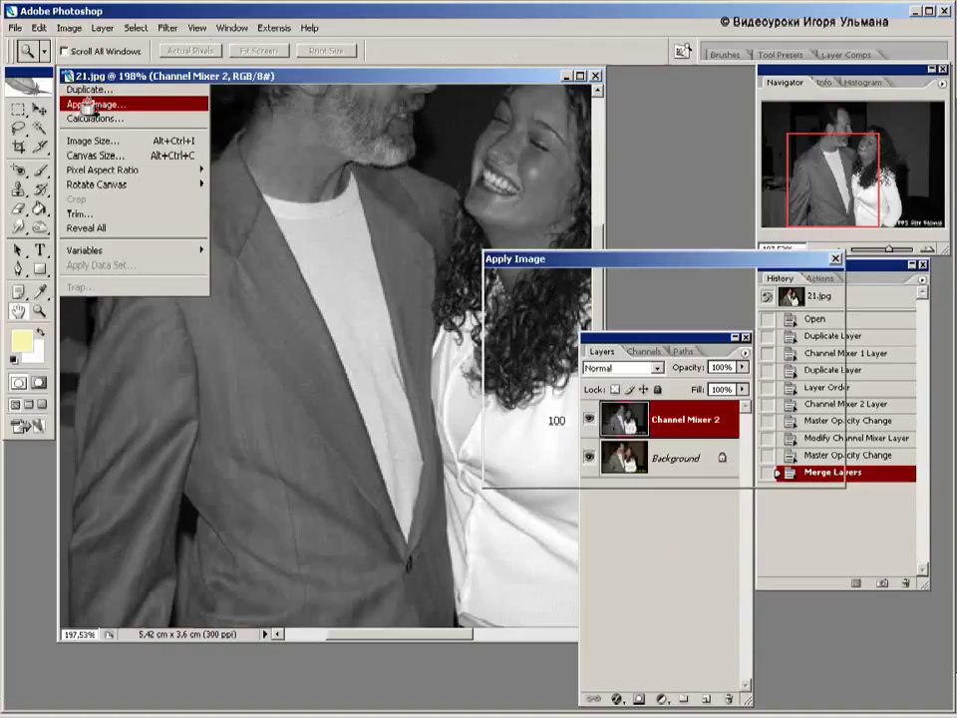
{"action": "left_click", "coordinate": [92, 105]}
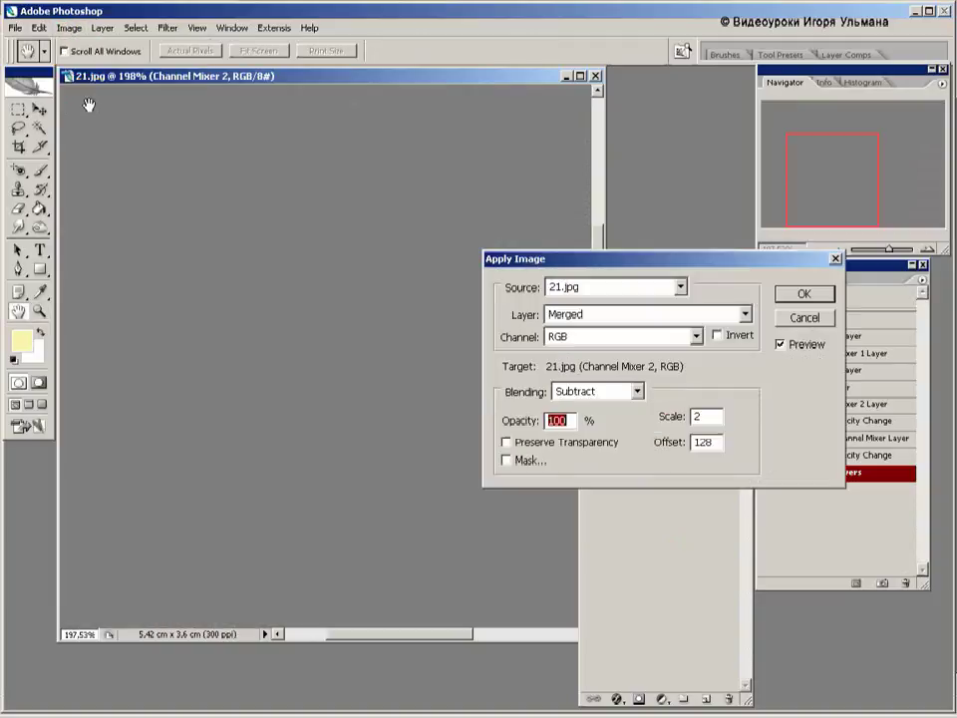
{"action": "left_click", "coordinate": [746, 315]}
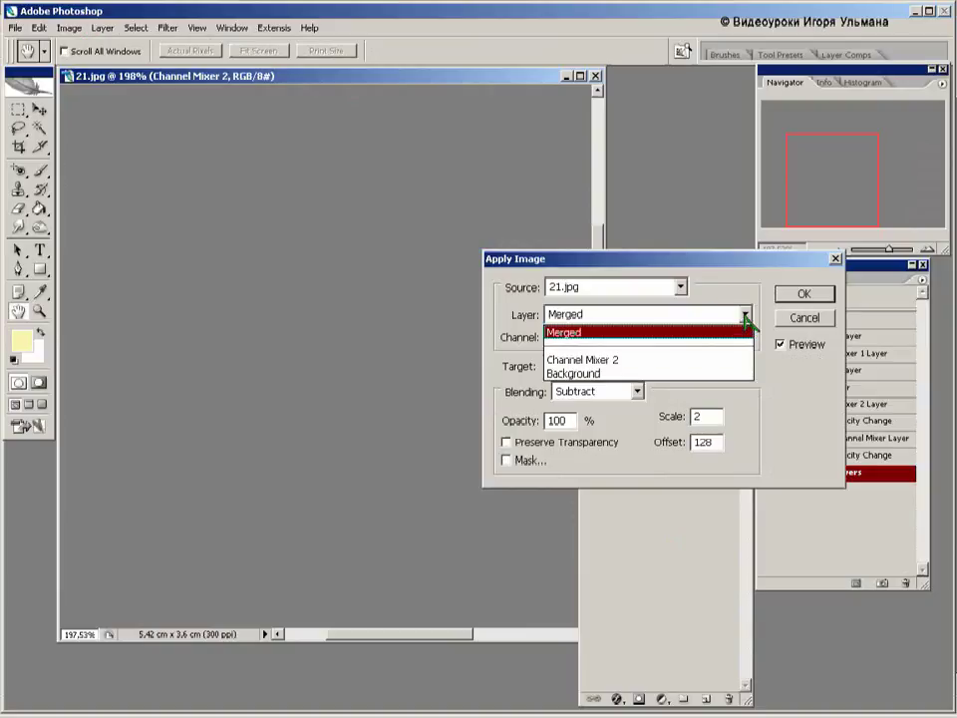
{"action": "left_click", "coordinate": [618, 374]}
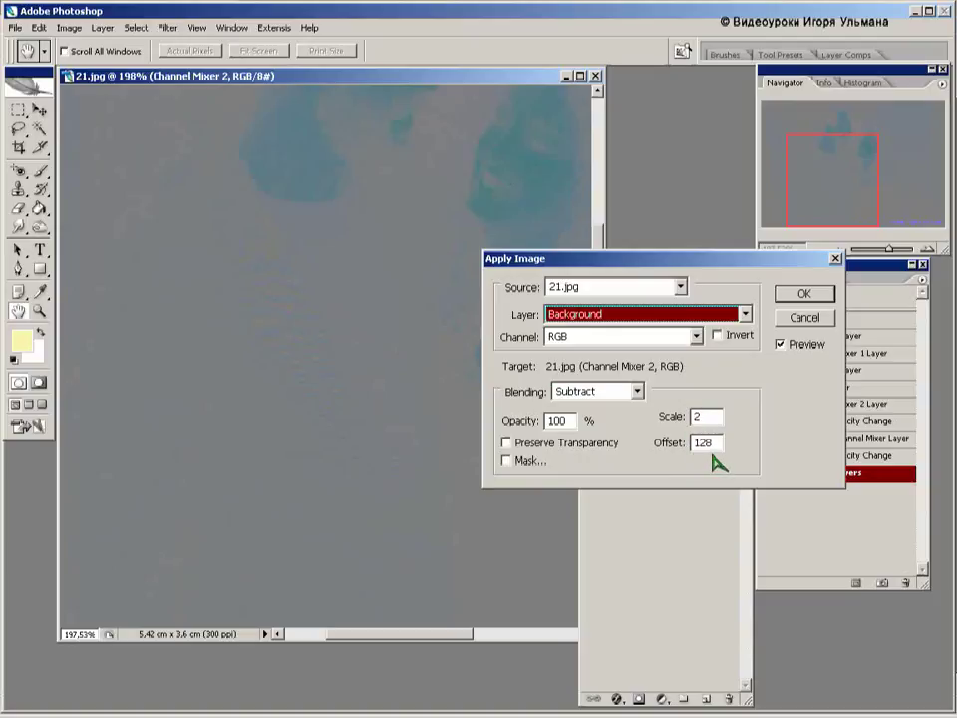
{"action": "left_click", "coordinate": [806, 295]}
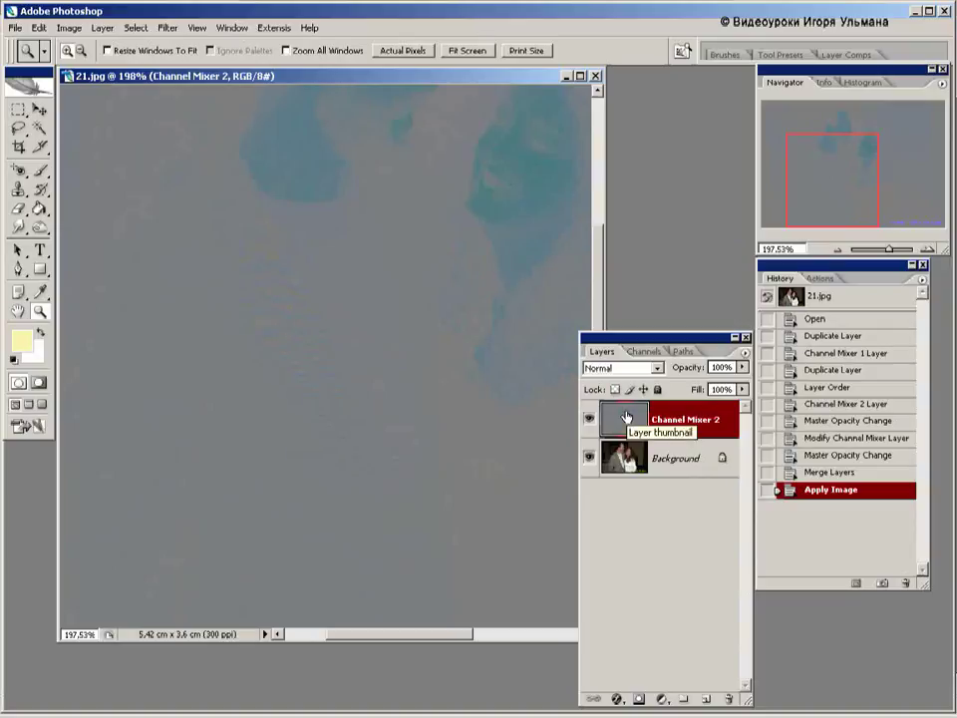
{"action": "left_click", "coordinate": [658, 368]}
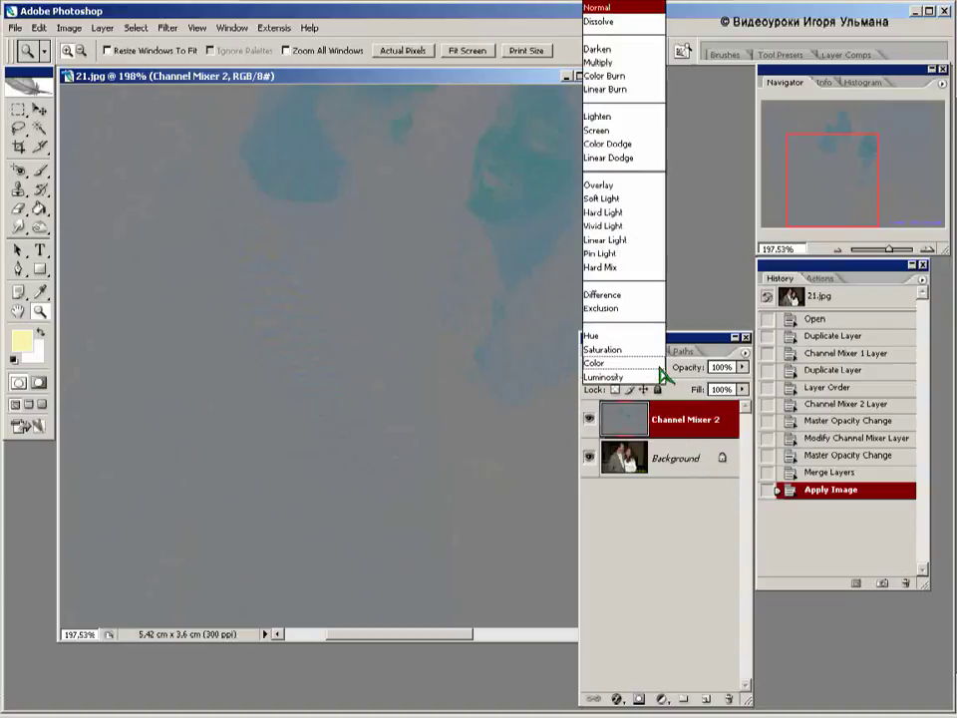
{"action": "left_click", "coordinate": [619, 242]}
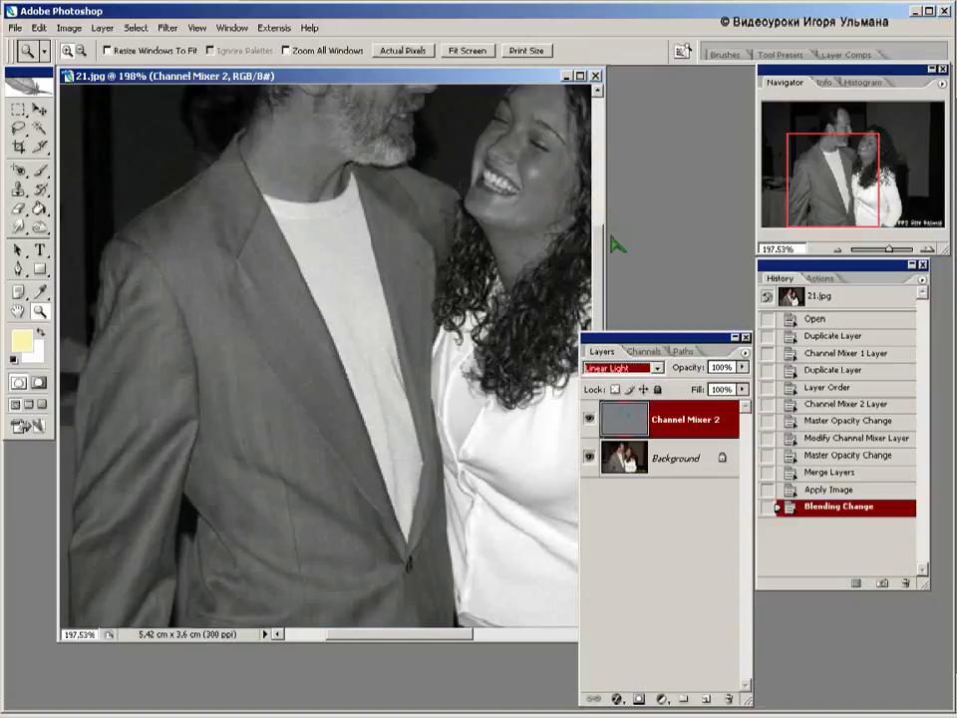
Step: Apply a High Pass filter with a radius of 7.1 pixels to the Channel Mixer 2 layer
{"action": "left_click", "coordinate": [165, 29]}
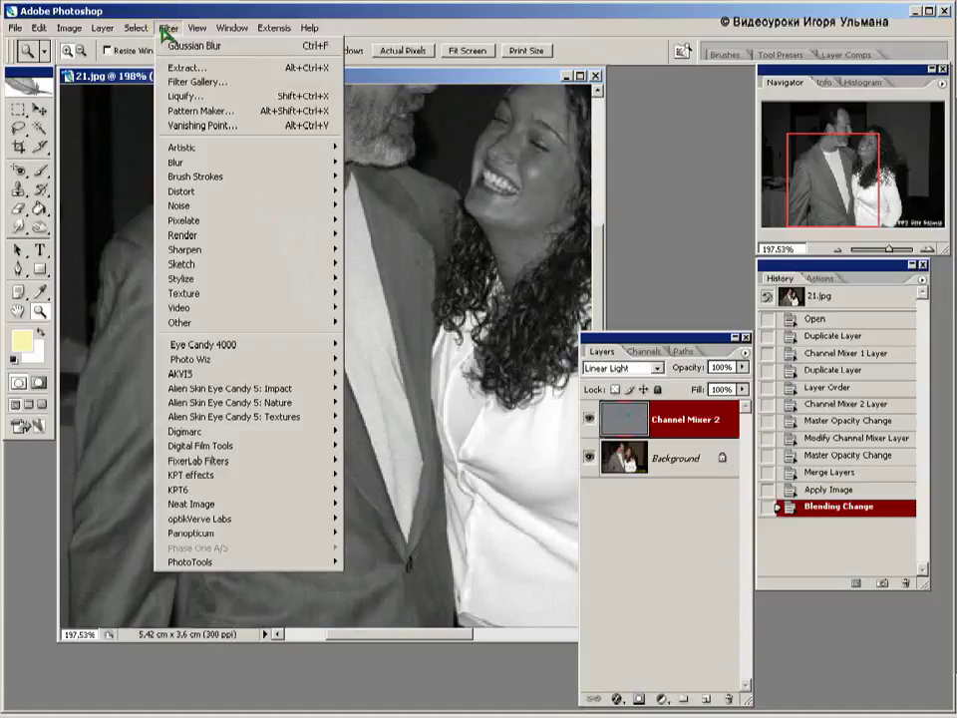
{"action": "mouse_move", "coordinate": [189, 324]}
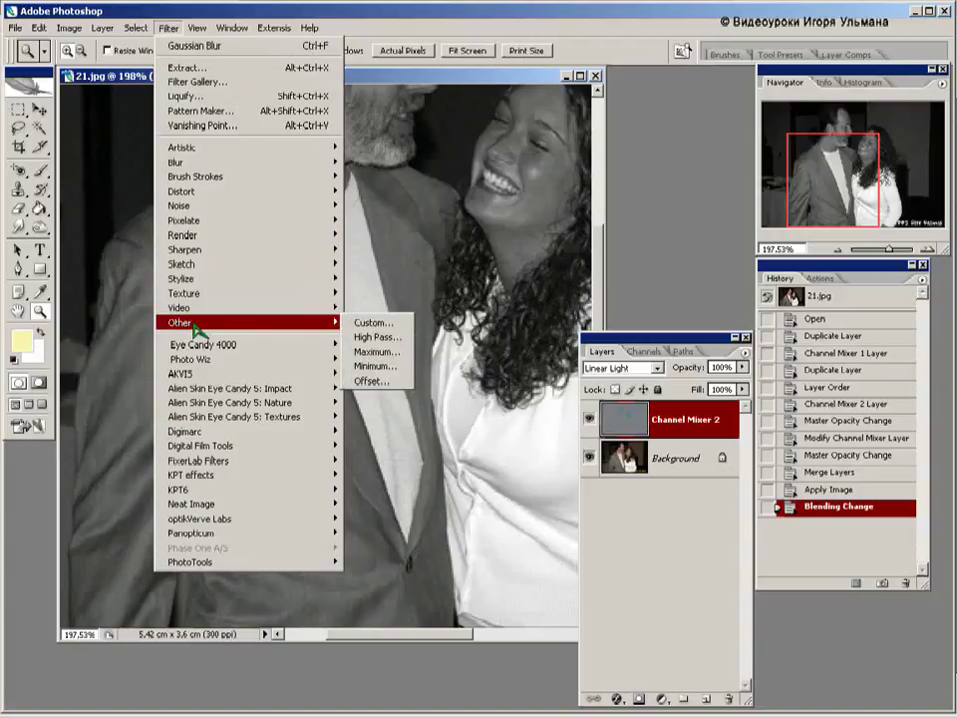
{"action": "left_click", "coordinate": [372, 340]}
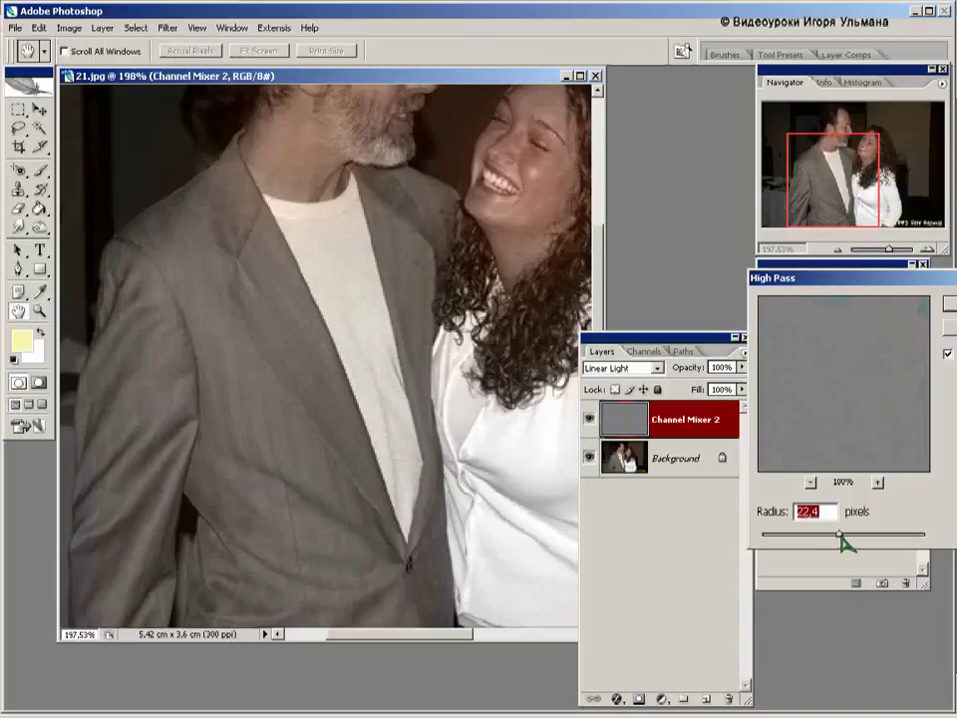
{"action": "left_click_drag", "start_coordinate": [840, 536], "coordinate": [814, 534]}
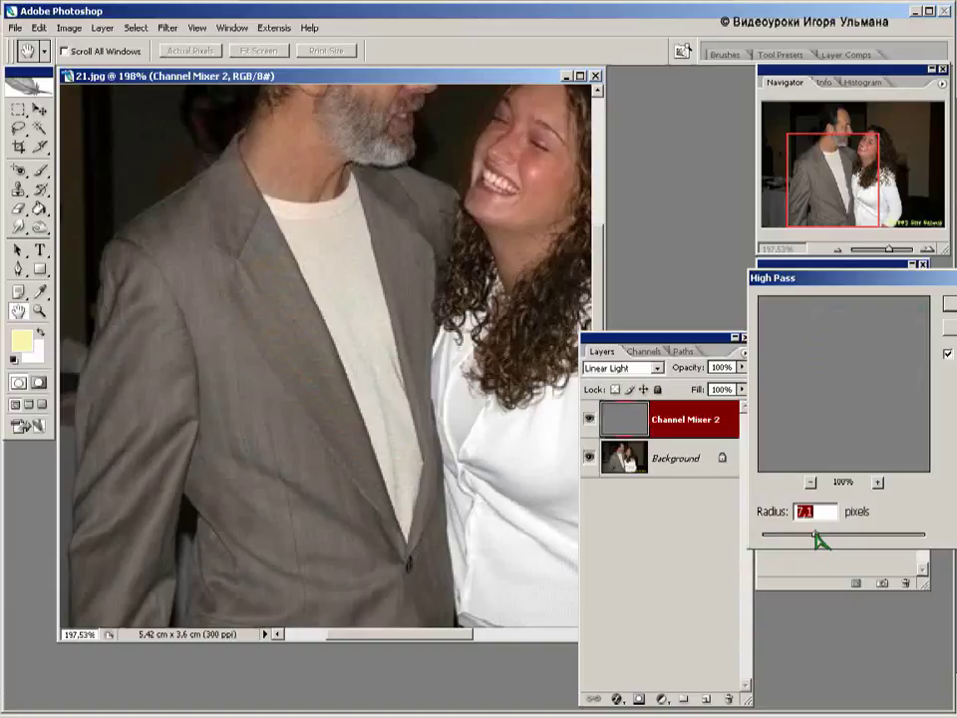
{"action": "left_click", "coordinate": [865, 276]}
{"action": "left_click_drag", "start_coordinate": [867, 280], "coordinate": [782, 256]}
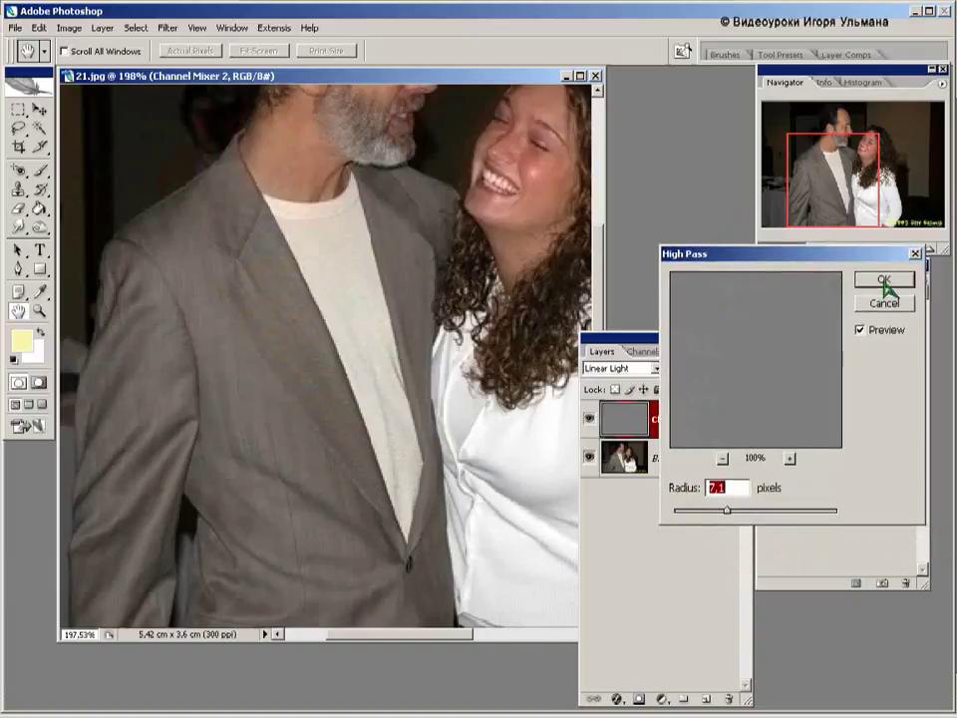
{"action": "left_click", "coordinate": [886, 280]}
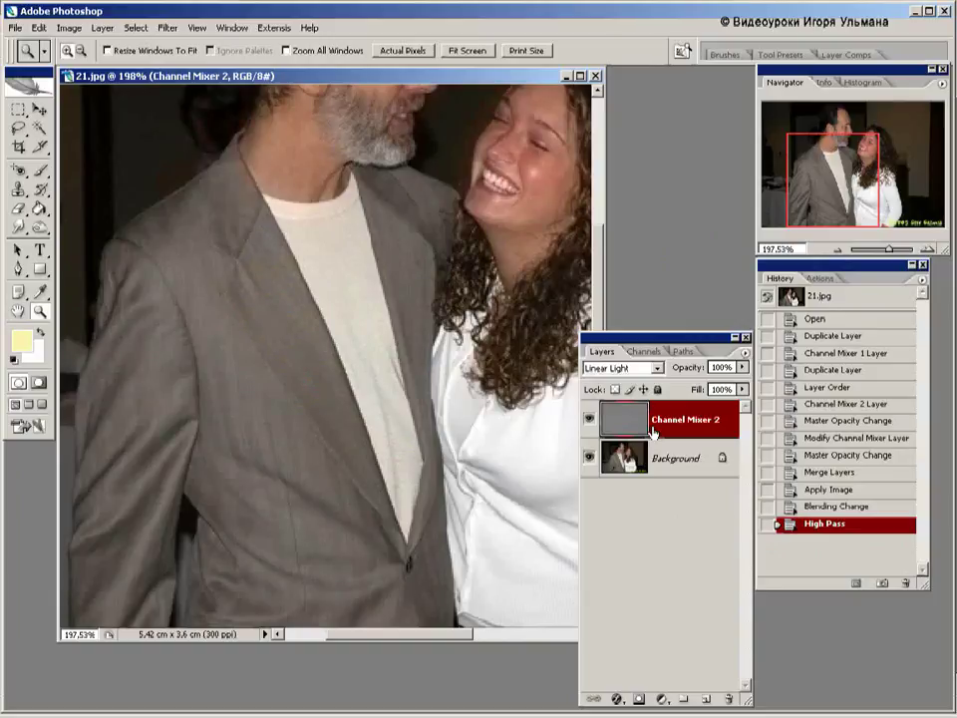
Step: Add a black mask to the Channel Mixer 2 layer and paint white with a 10 px brush over the moiré on the jacket lapel and shirt
{"action": "left_click", "coordinate": [639, 702]}
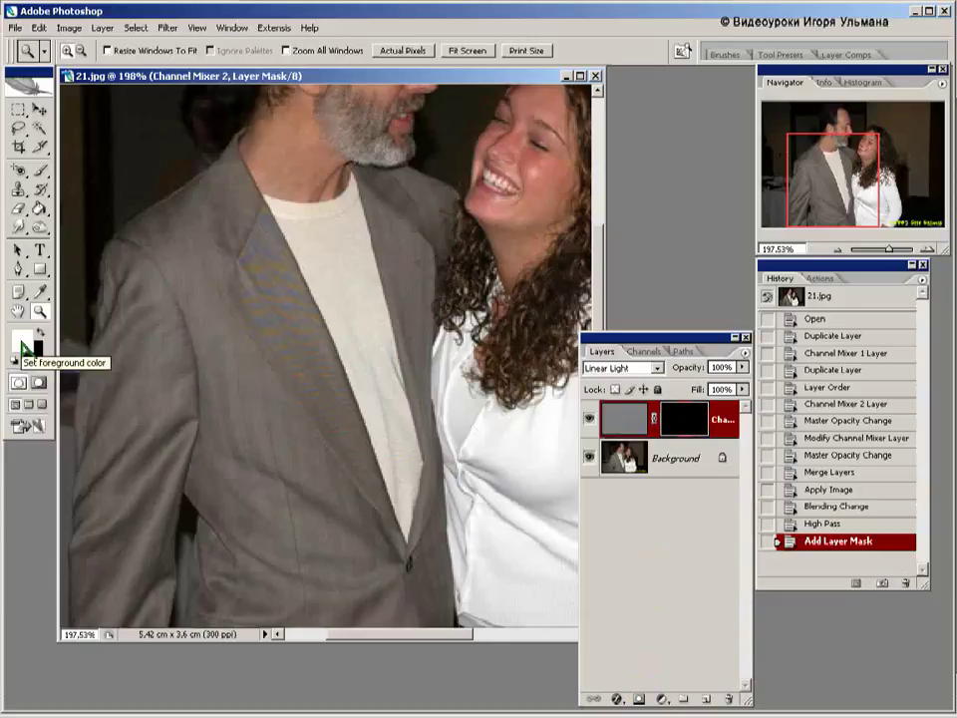
{"action": "left_click", "coordinate": [39, 173]}
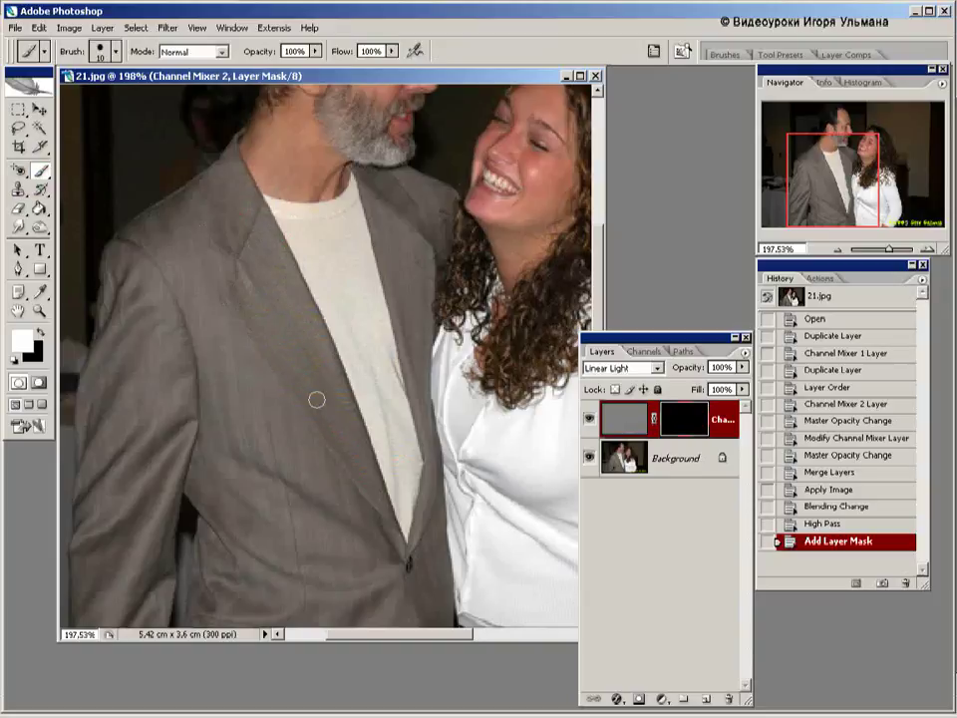
{"action": "mouse_move", "coordinate": [341, 397]}
{"action": "left_mouse_down"}
{"action": "mouse_move", "coordinate": [387, 505]}
{"action": "mouse_move", "coordinate": [395, 347]}
{"action": "mouse_move", "coordinate": [406, 386]}
{"action": "left_mouse_up"}
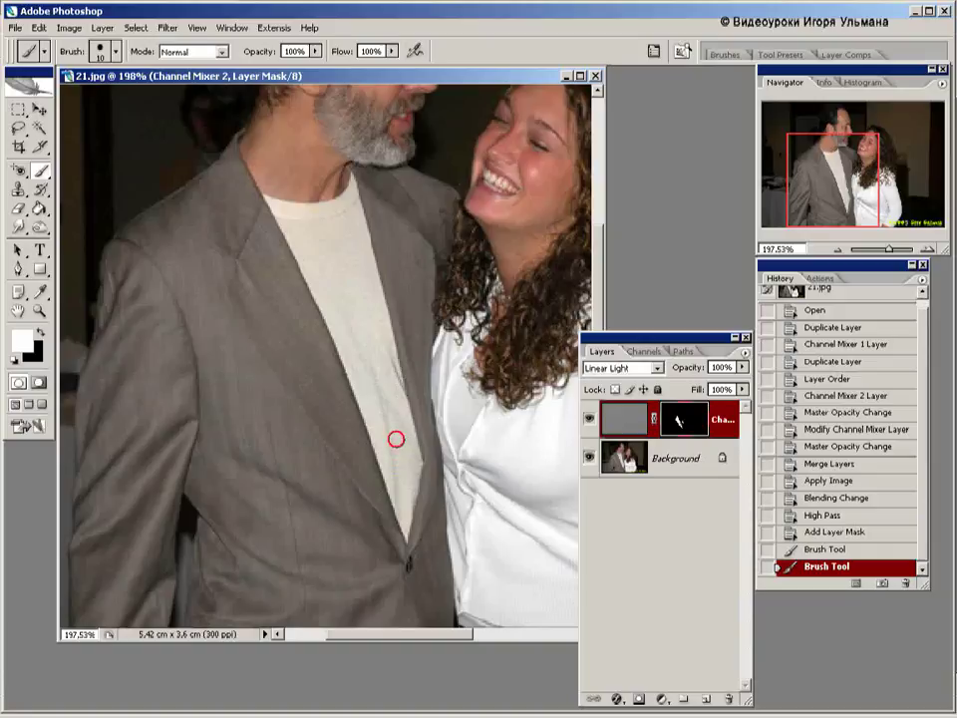
{"action": "left_click_drag", "start_coordinate": [403, 509], "coordinate": [410, 443]}
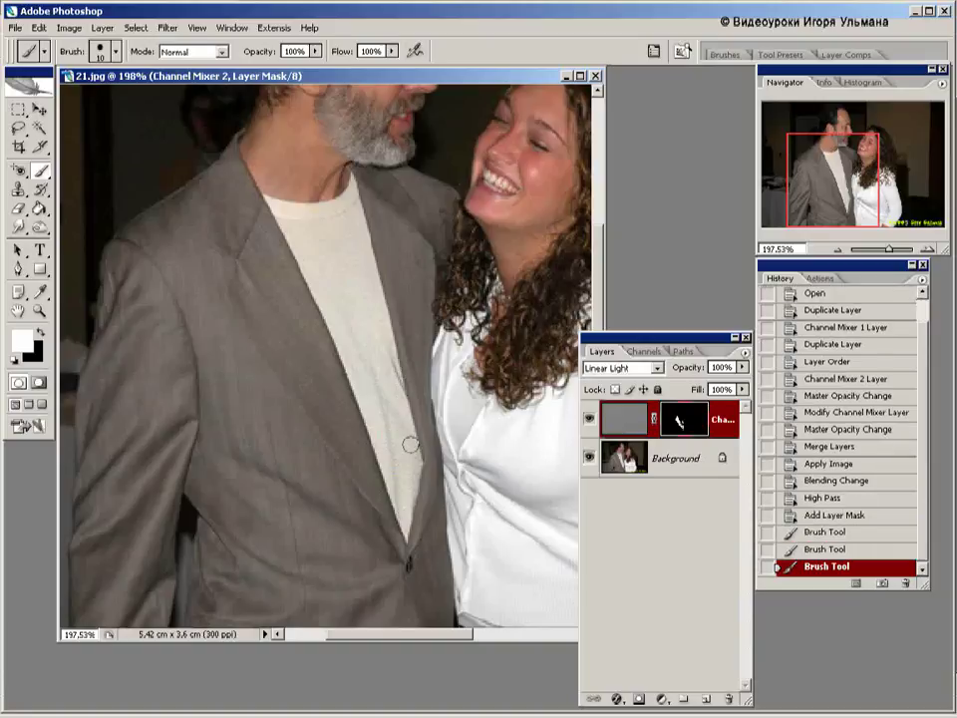